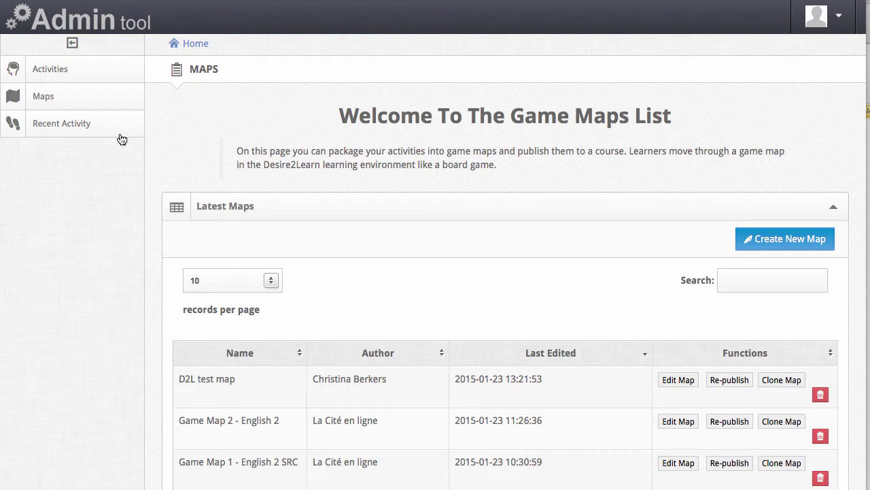
Step: Create a new game map and title it "Test -" followed by the author's first name
{"action": "left_click", "coordinate": [64, 95]}
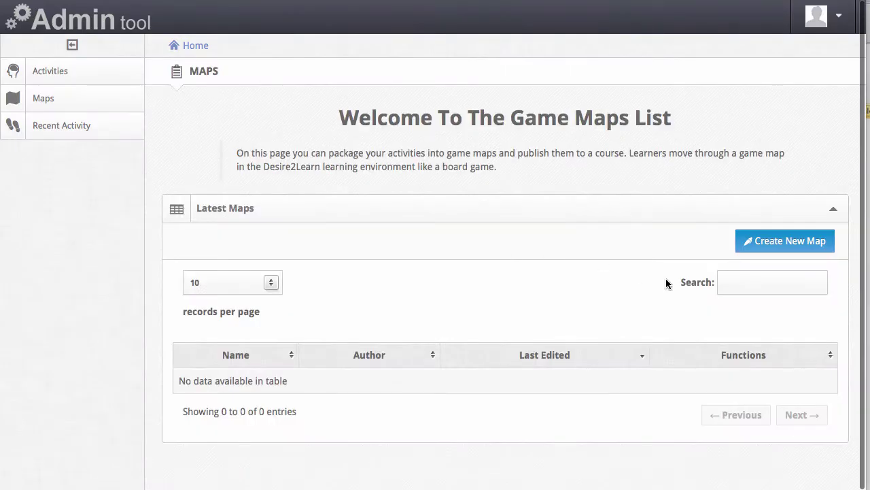
{"action": "left_click", "coordinate": [775, 249]}
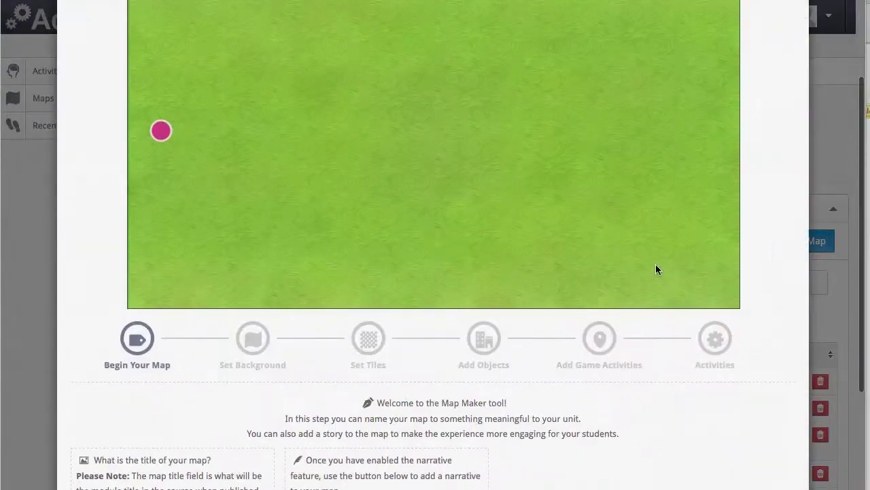
{"action": "scroll", "coordinate": [406, 386], "scroll_direction": "up", "scroll_amount": 2}
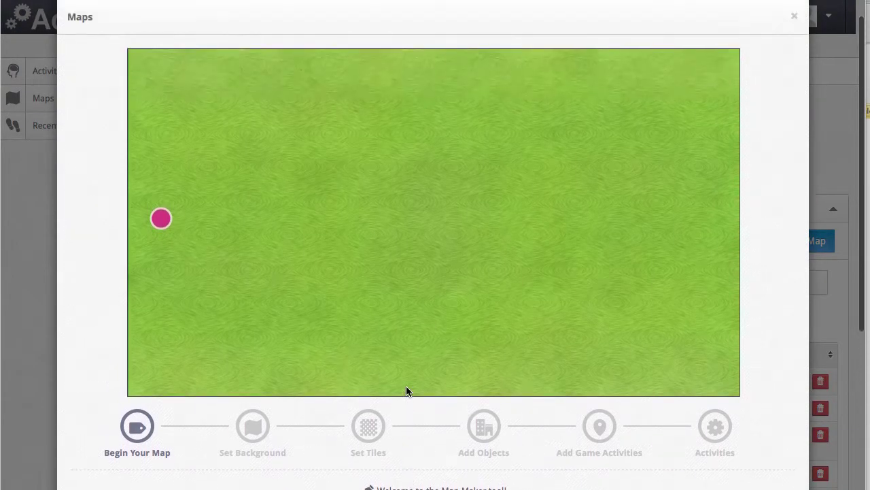
{"action": "scroll", "coordinate": [406, 386], "scroll_direction": "down", "scroll_amount": 3}
{"action": "scroll", "coordinate": [406, 385], "scroll_direction": "down", "scroll_amount": 1}
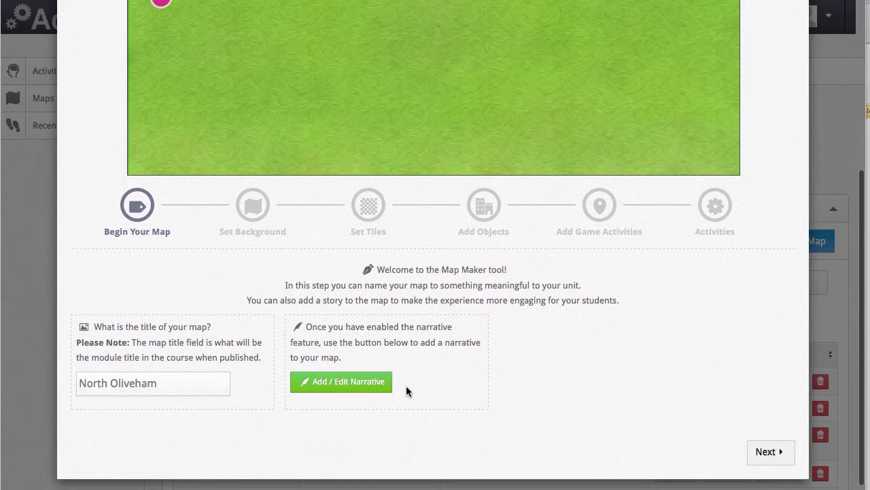
{"action": "left_click", "coordinate": [162, 381]}
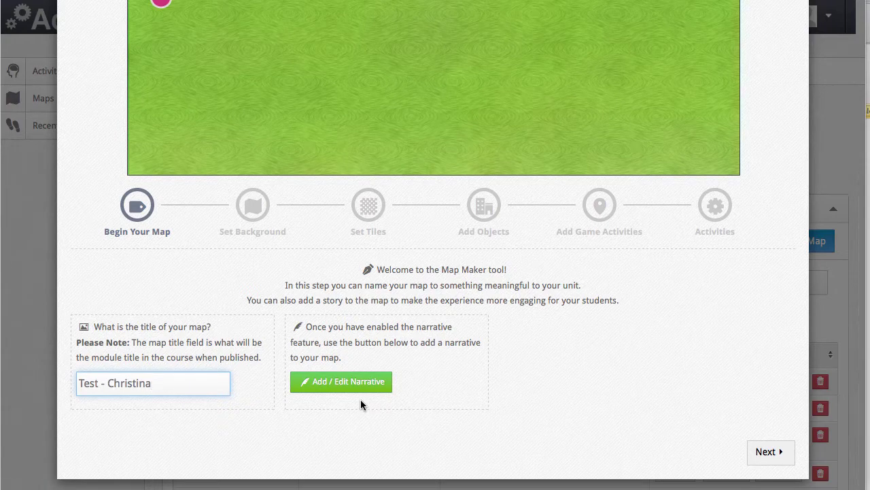
Step: Add a narrative to the map with the story title "AIDEZ VOS VCLIENTS", leaving the beginning and end texts blank
{"action": "left_click", "coordinate": [342, 392]}
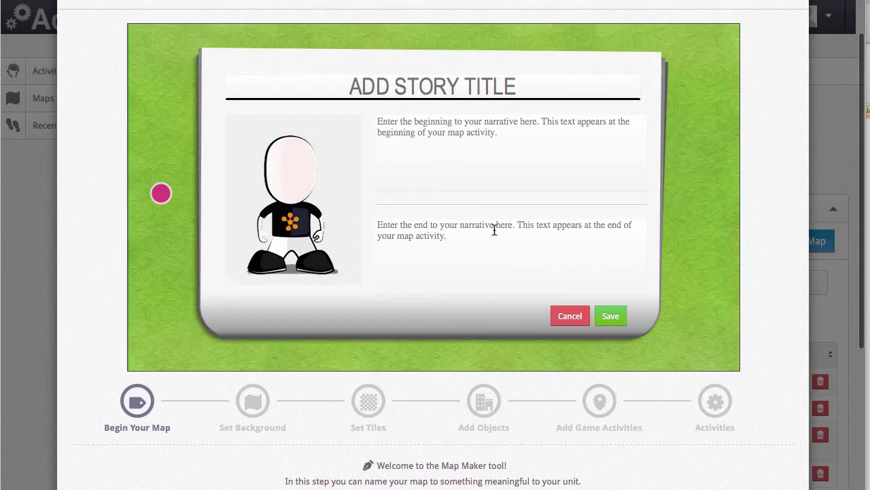
{"action": "left_click", "coordinate": [476, 86]}
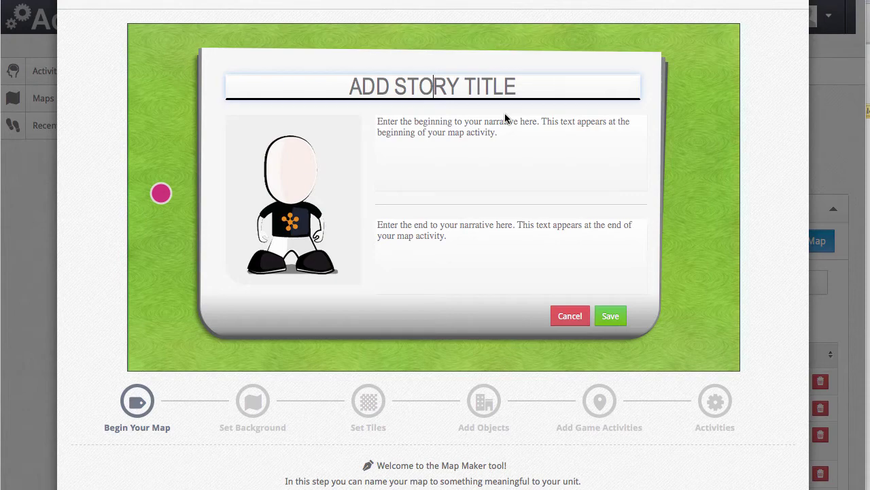
{"action": "type", "text": "AIDEZ VO"}
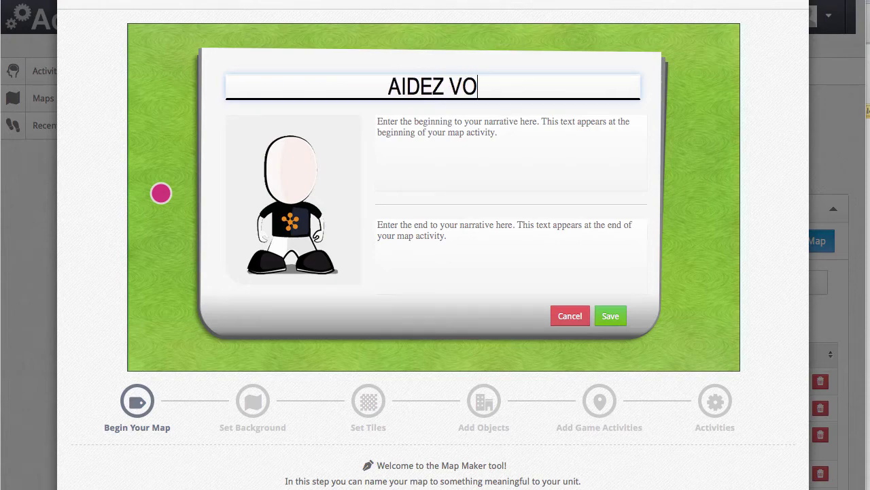
{"action": "type", "text": "S VCLIENTS"}
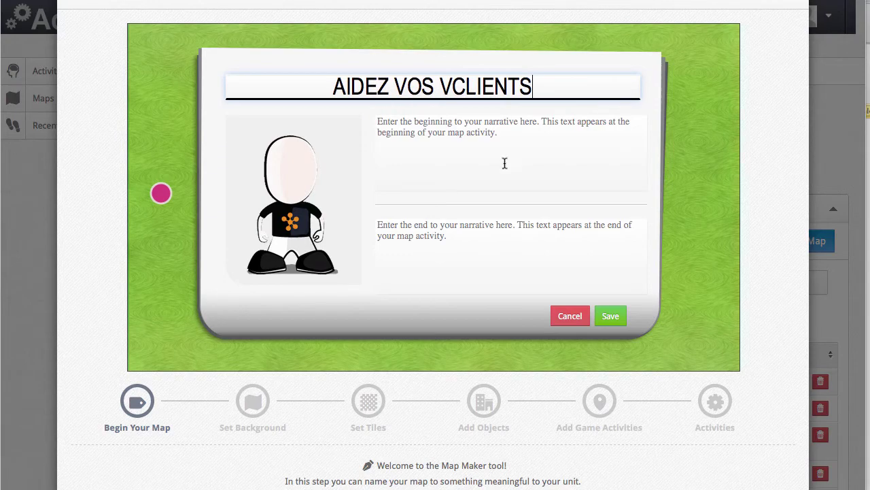
{"action": "left_click", "coordinate": [505, 163]}
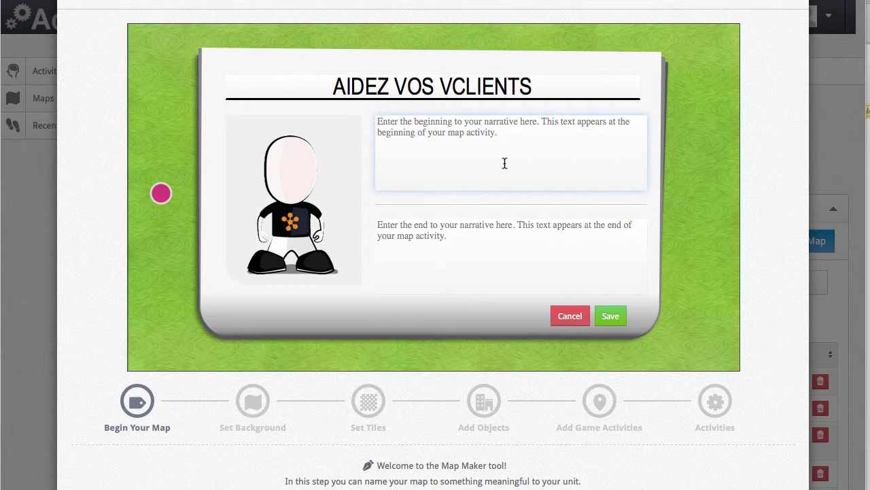
{"action": "left_click", "coordinate": [453, 250]}
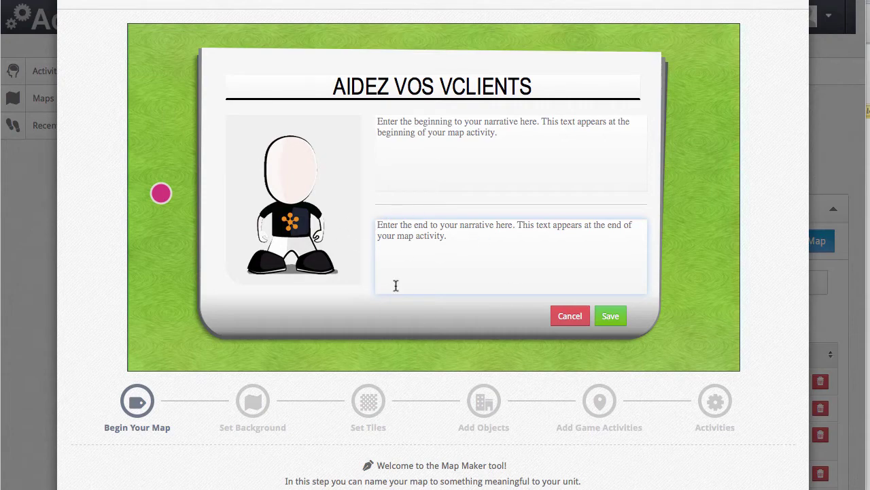
Step: Customize the narrative character's face with brown-browed eyes and red lips
{"action": "left_click", "coordinate": [312, 184]}
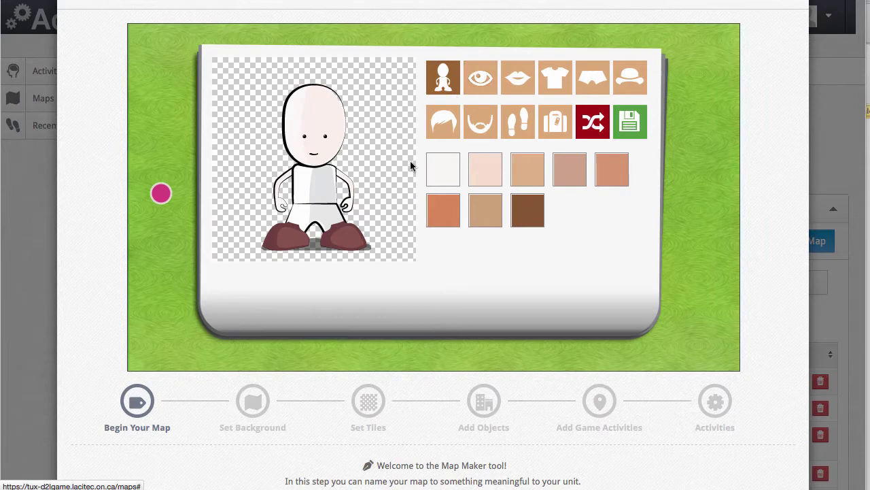
{"action": "left_click", "coordinate": [480, 78]}
{"action": "left_click", "coordinate": [488, 180]}
{"action": "left_click", "coordinate": [521, 91]}
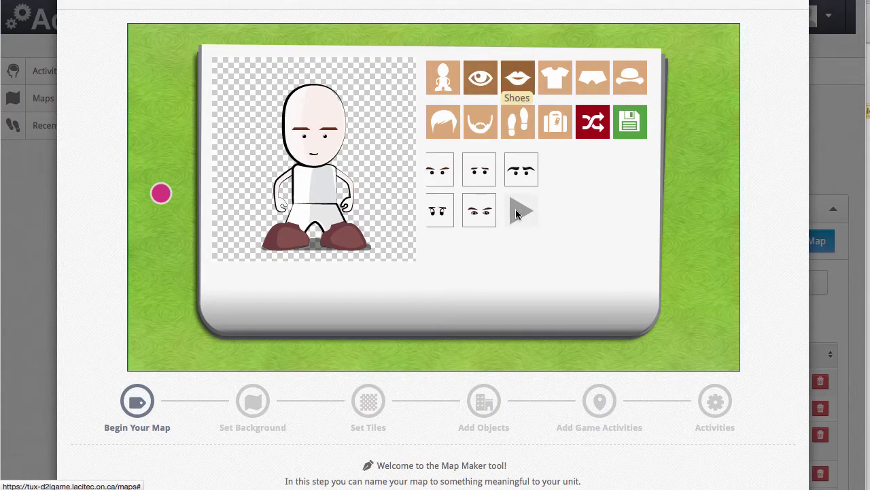
{"action": "left_click", "coordinate": [534, 215]}
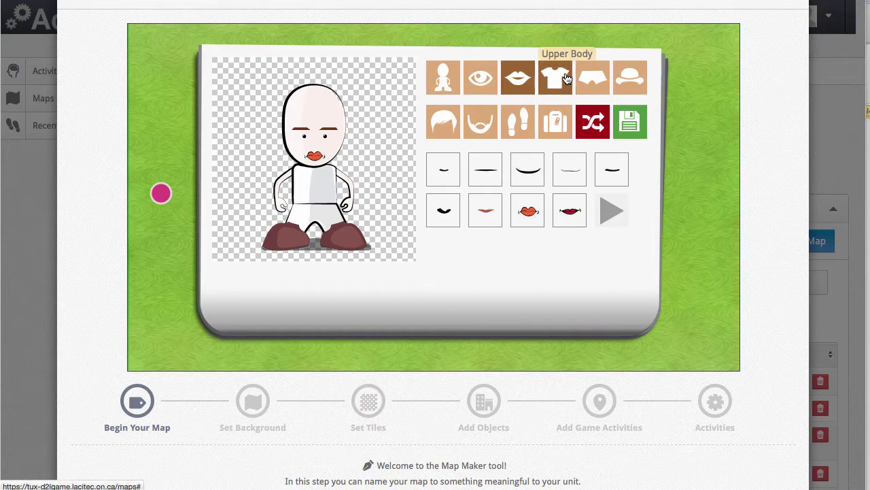
Step: Dress the character in a red firefighter jacket with yellow stripes and dark teal shorts
{"action": "left_click", "coordinate": [555, 78]}
{"action": "left_click", "coordinate": [532, 215]}
{"action": "left_click", "coordinate": [592, 78]}
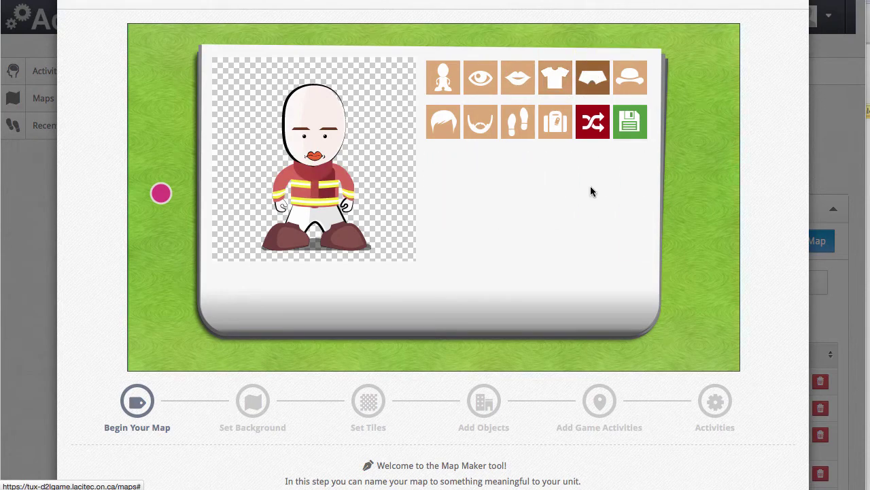
{"action": "left_click", "coordinate": [571, 215]}
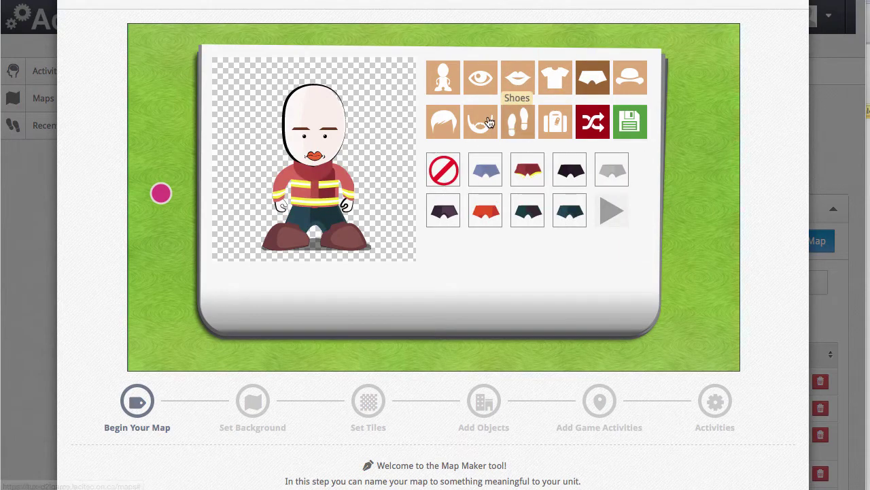
Step: Give the character short light-brown hair, then save the avatar and the narrative
{"action": "left_click", "coordinate": [443, 122]}
{"action": "left_click", "coordinate": [485, 170]}
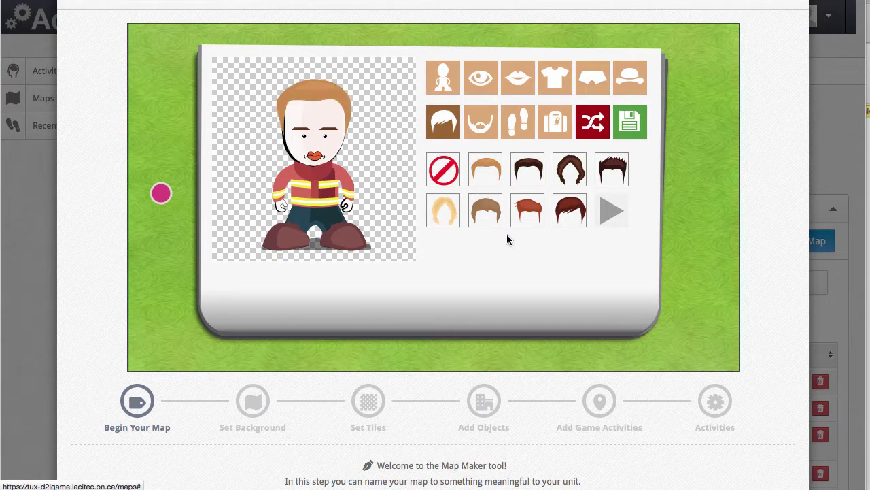
{"action": "left_click", "coordinate": [629, 126]}
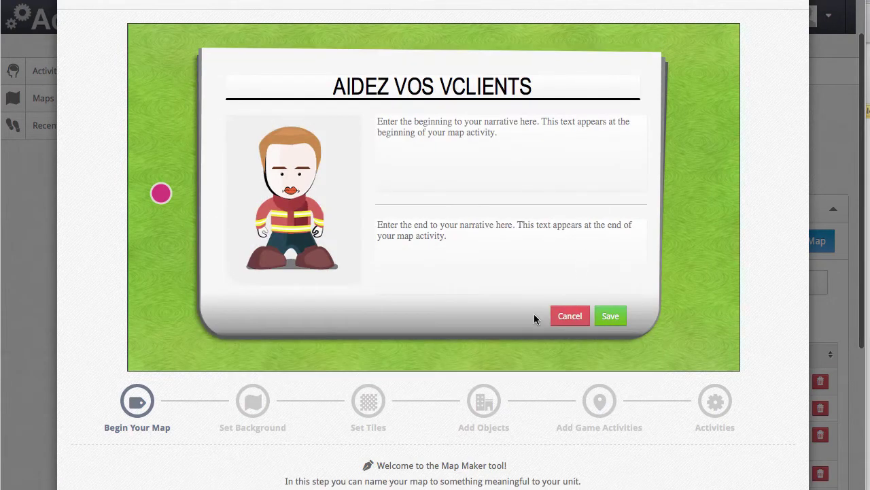
{"action": "left_click", "coordinate": [610, 317]}
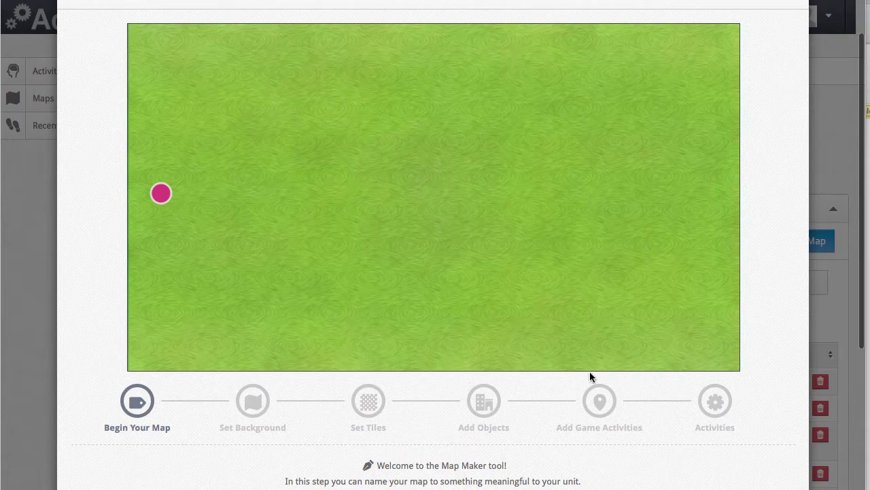
Step: Advance to the Set Background stage and choose Concrete as the map's background
{"action": "scroll", "coordinate": [589, 374], "scroll_direction": "down", "scroll_amount": 3}
{"action": "scroll", "coordinate": [597, 416], "scroll_direction": "down", "scroll_amount": 1}
{"action": "left_click", "coordinate": [767, 442]}
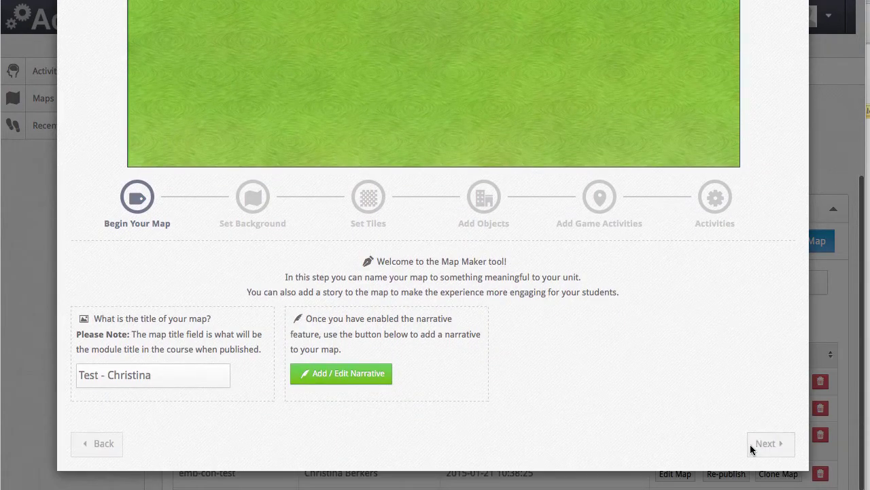
{"action": "scroll", "coordinate": [361, 146], "scroll_direction": "up", "scroll_amount": 3}
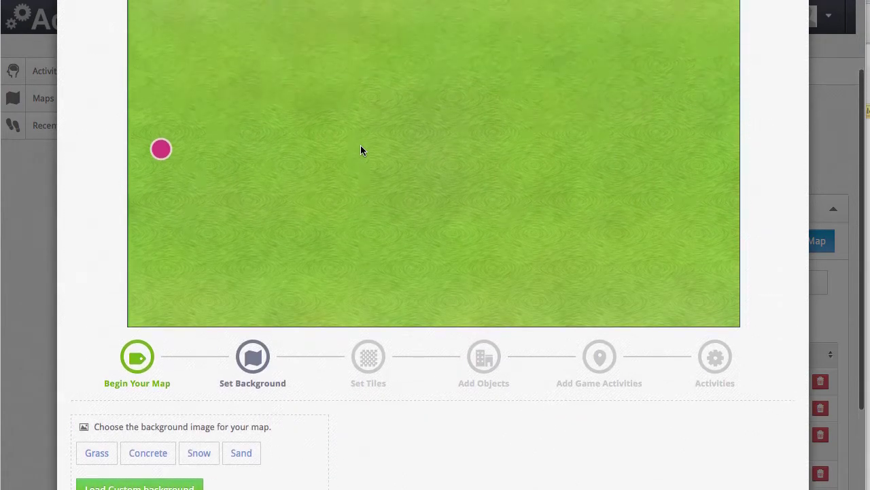
{"action": "scroll", "coordinate": [398, 244], "scroll_direction": "up", "scroll_amount": 3}
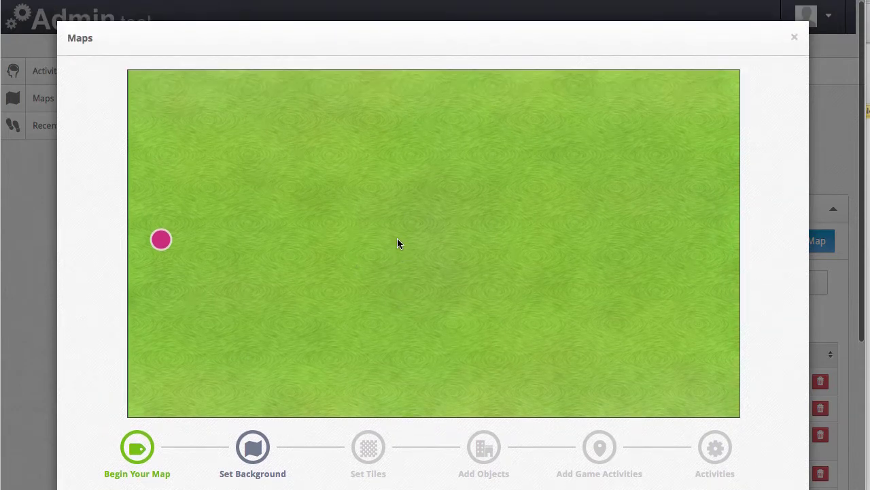
{"action": "scroll", "coordinate": [399, 244], "scroll_direction": "down", "scroll_amount": 3}
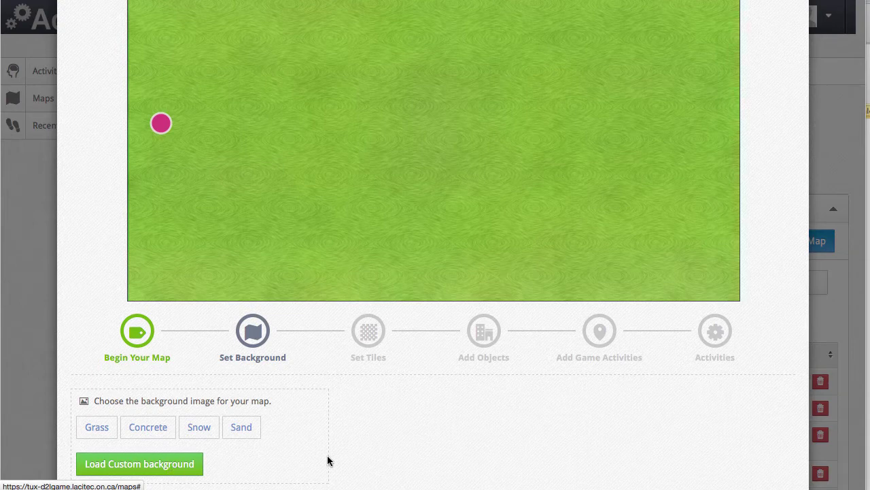
{"action": "scroll", "coordinate": [327, 461], "scroll_direction": "up", "scroll_amount": 1}
{"action": "scroll", "coordinate": [328, 461], "scroll_direction": "up", "scroll_amount": 2}
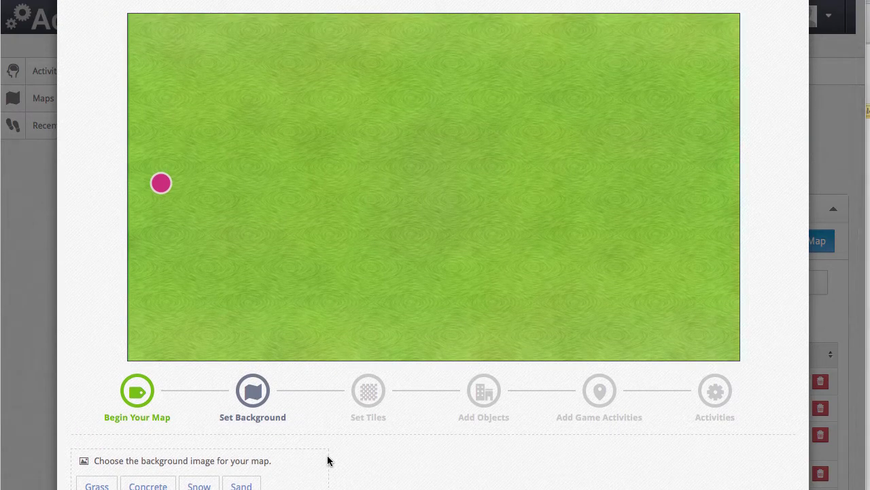
{"action": "scroll", "coordinate": [251, 468], "scroll_direction": "down", "scroll_amount": 2}
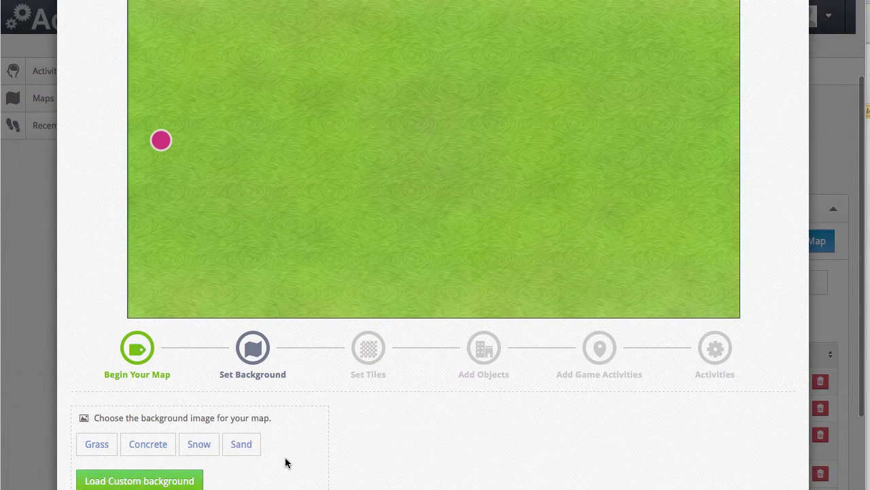
{"action": "scroll", "coordinate": [312, 444], "scroll_direction": "down", "scroll_amount": 1}
{"action": "scroll", "coordinate": [312, 445], "scroll_direction": "down", "scroll_amount": 2}
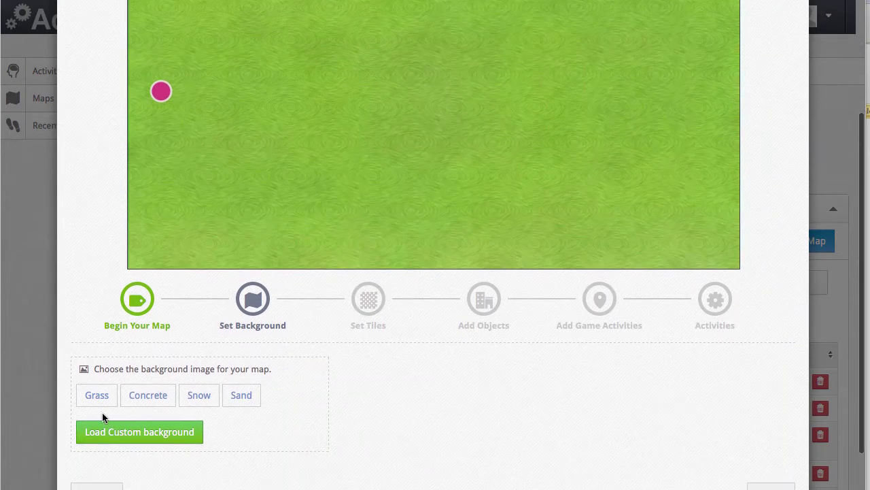
{"action": "left_click", "coordinate": [144, 393]}
{"action": "scroll", "coordinate": [326, 404], "scroll_direction": "down", "scroll_amount": 2}
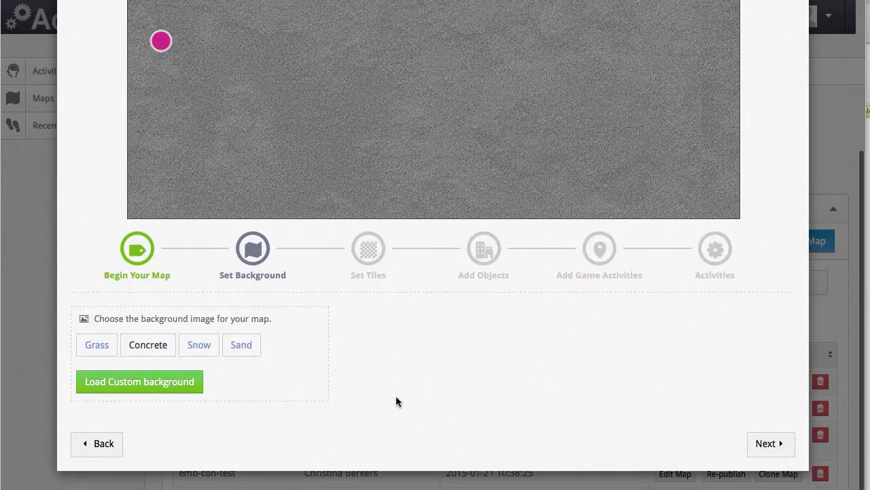
Step: Advance to the Set Tiles stage and paint one road from the pink start marker and a separate winding road further right
{"action": "left_click", "coordinate": [764, 446]}
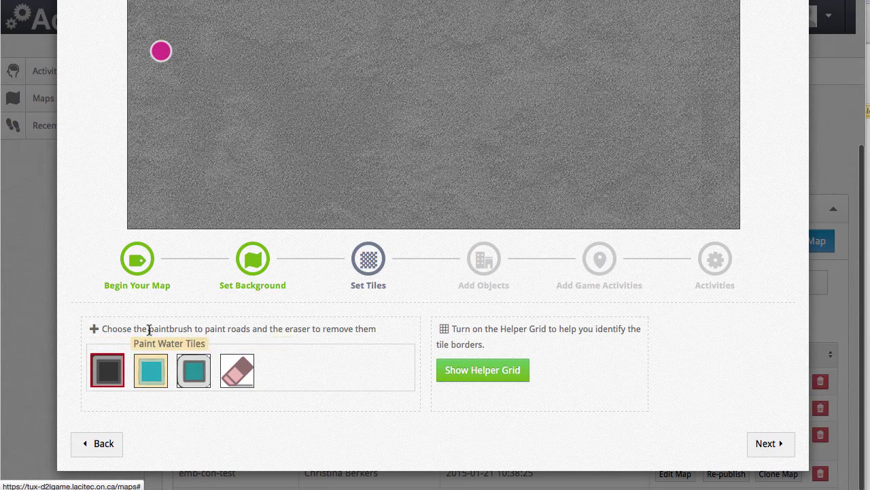
{"action": "mouse_move", "coordinate": [163, 60]}
{"action": "left_mouse_down"}
{"action": "mouse_move", "coordinate": [274, 64]}
{"action": "mouse_move", "coordinate": [276, 151]}
{"action": "left_mouse_up"}
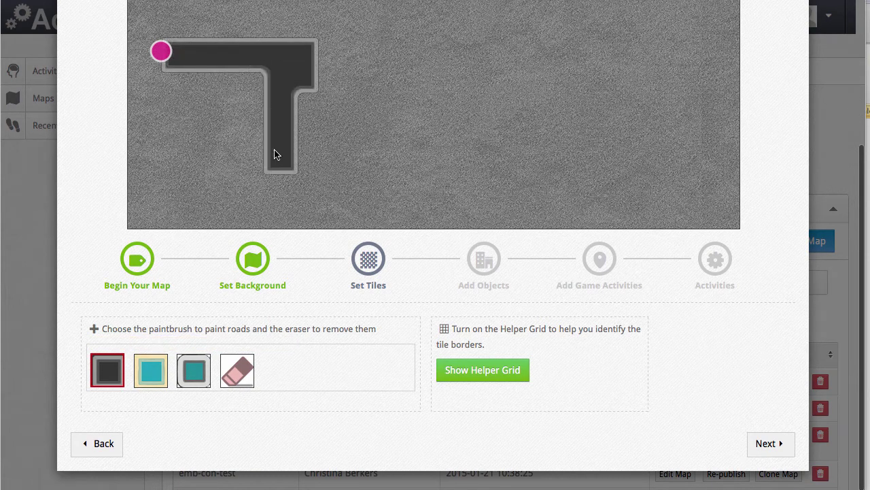
{"action": "mouse_move", "coordinate": [333, 157]}
{"action": "left_mouse_down"}
{"action": "mouse_move", "coordinate": [478, 170]}
{"action": "mouse_move", "coordinate": [478, 77]}
{"action": "mouse_move", "coordinate": [612, 45]}
{"action": "left_mouse_up"}
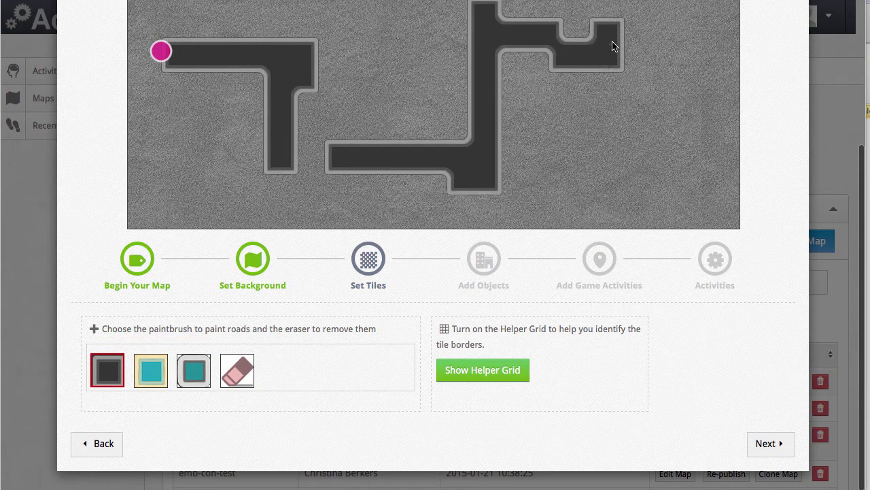
Step: In the Add Objects stage, place the green-lawned building beside the first road and two blue-and-white umbrellas near the second road
{"action": "left_click", "coordinate": [782, 449]}
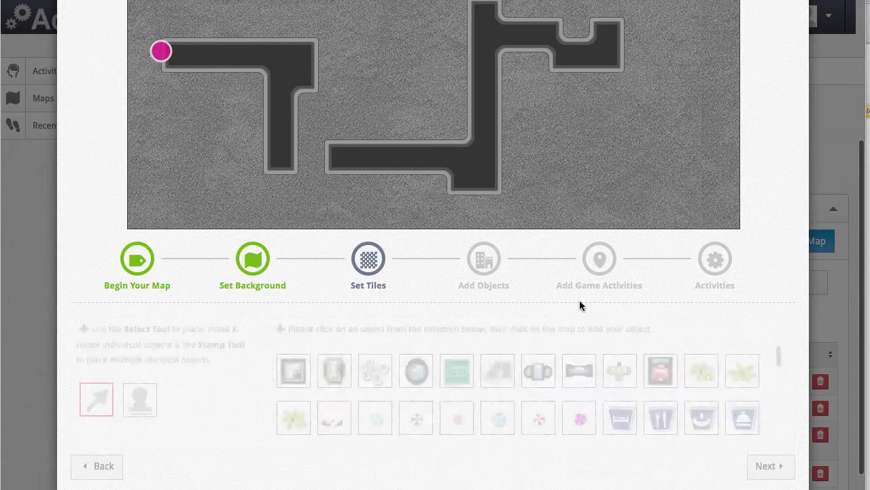
{"action": "left_click", "coordinate": [334, 371]}
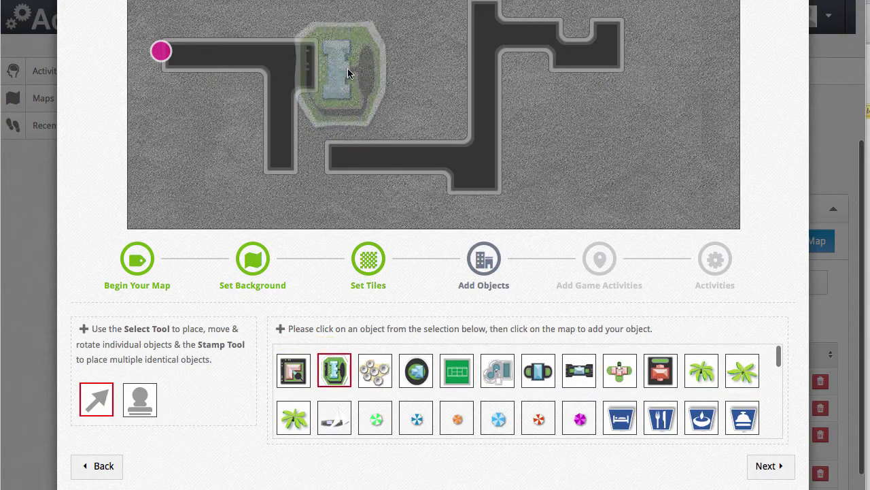
{"action": "left_click", "coordinate": [347, 68]}
{"action": "left_click", "coordinate": [416, 418]}
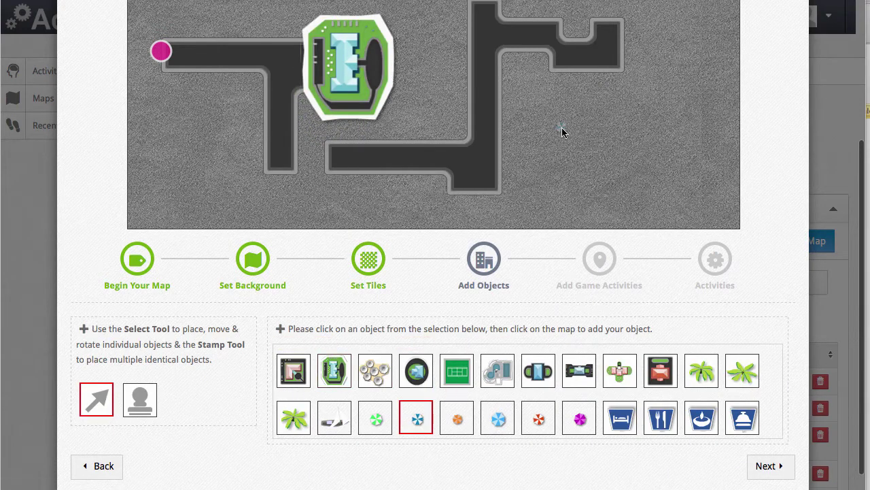
{"action": "left_click", "coordinate": [562, 128]}
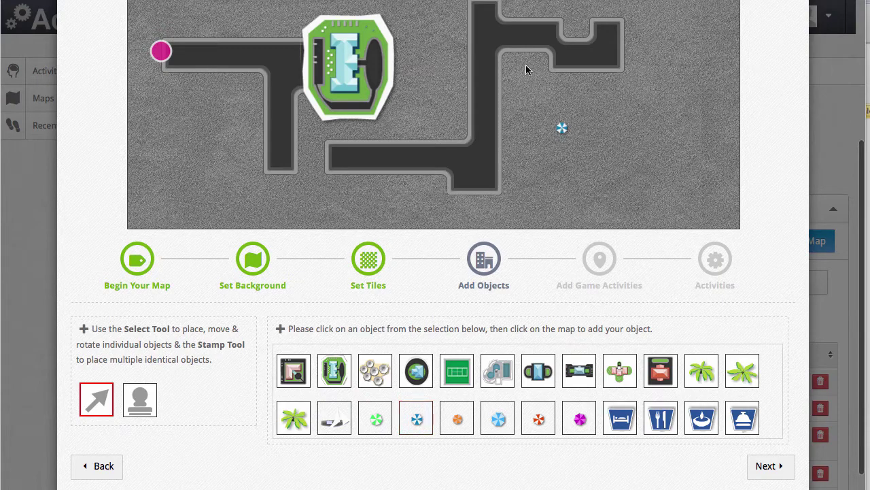
{"action": "left_click", "coordinate": [416, 418]}
{"action": "left_click", "coordinate": [553, 16]}
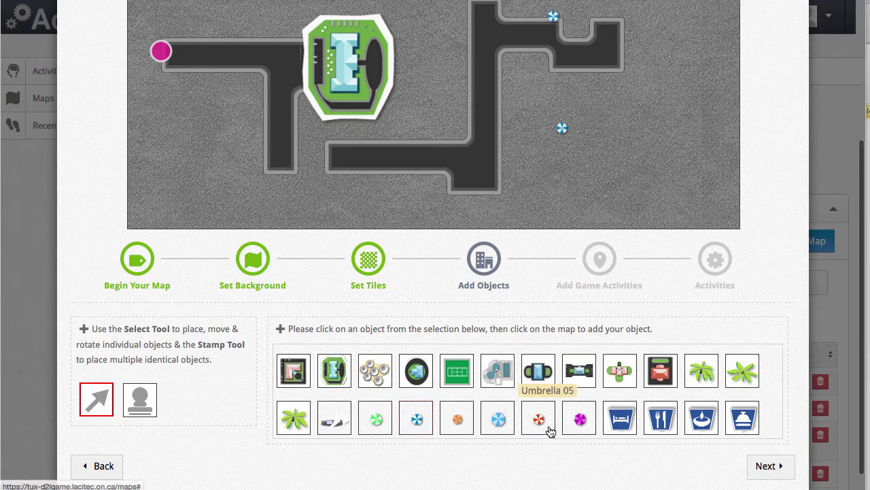
Step: Browse the remaining map objects and advance to the Add Game Activities stage
{"action": "scroll", "coordinate": [627, 424], "scroll_direction": "down", "scroll_amount": 3}
{"action": "scroll", "coordinate": [627, 424], "scroll_direction": "down", "scroll_amount": 5}
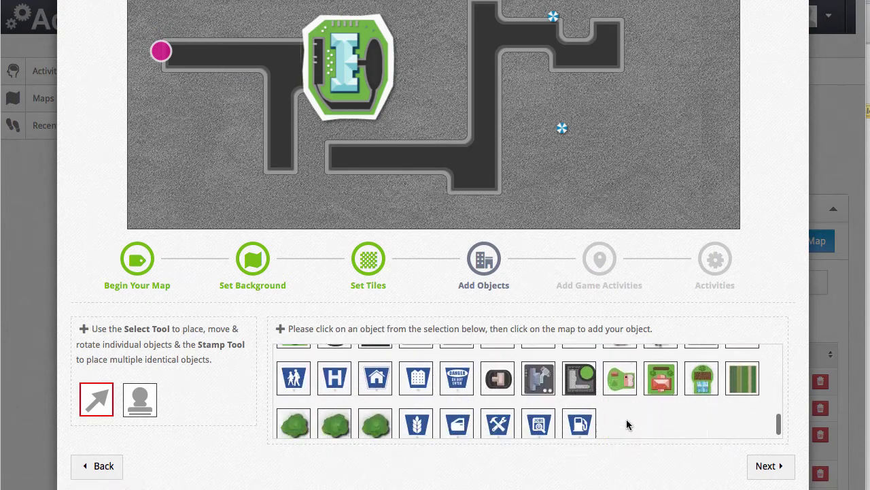
{"action": "left_click", "coordinate": [767, 465]}
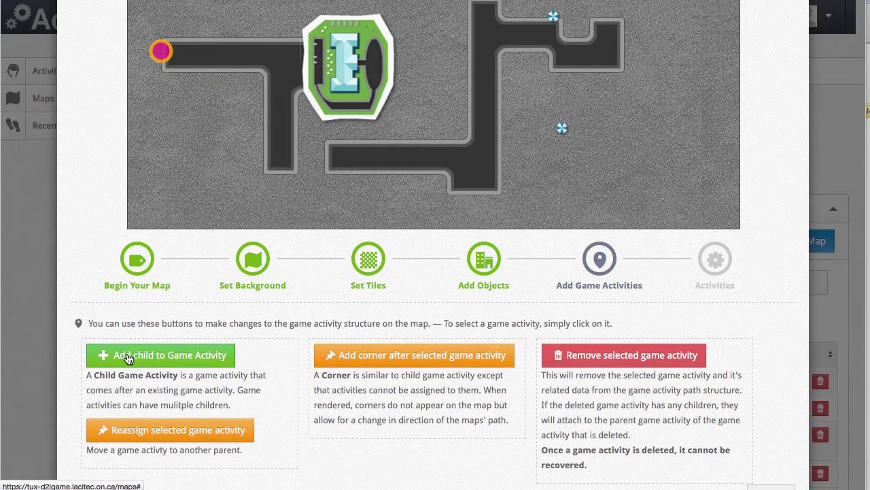
Step: Add the Test 1 activity from page 13 of the activity list as the start marker's child, placed above the first road
{"action": "left_click", "coordinate": [174, 361]}
{"action": "scroll", "coordinate": [344, 98], "scroll_direction": "up", "scroll_amount": 3}
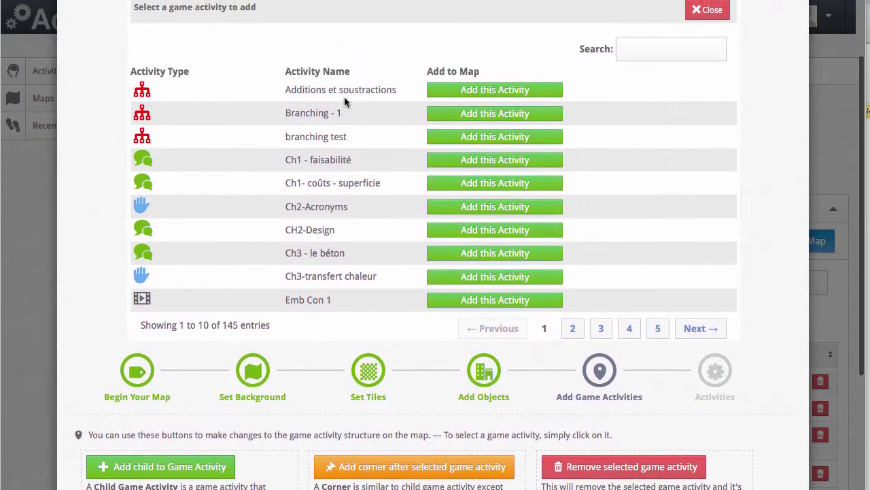
{"action": "scroll", "coordinate": [345, 102], "scroll_direction": "down", "scroll_amount": 1}
{"action": "left_click", "coordinate": [697, 306]}
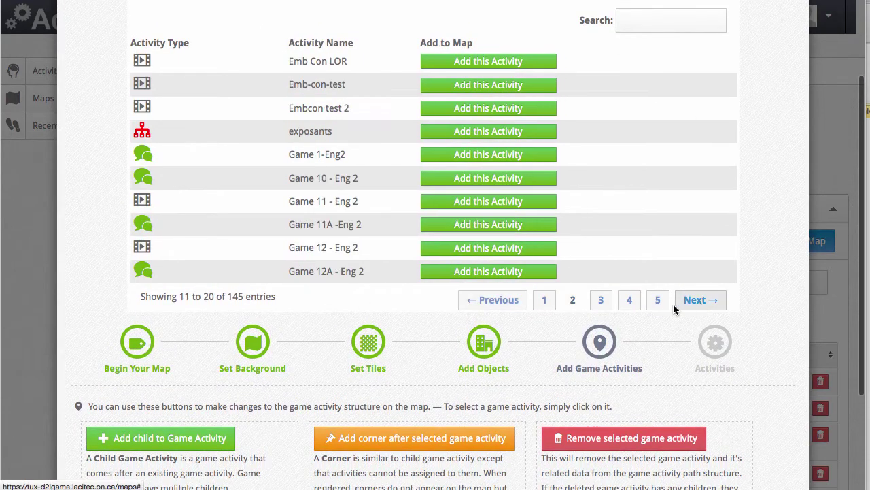
{"action": "left_click", "coordinate": [703, 304]}
{"action": "left_click", "coordinate": [708, 303]}
{"action": "left_click", "coordinate": [711, 303]}
{"action": "left_click", "coordinate": [714, 303]}
{"action": "left_click", "coordinate": [709, 309]}
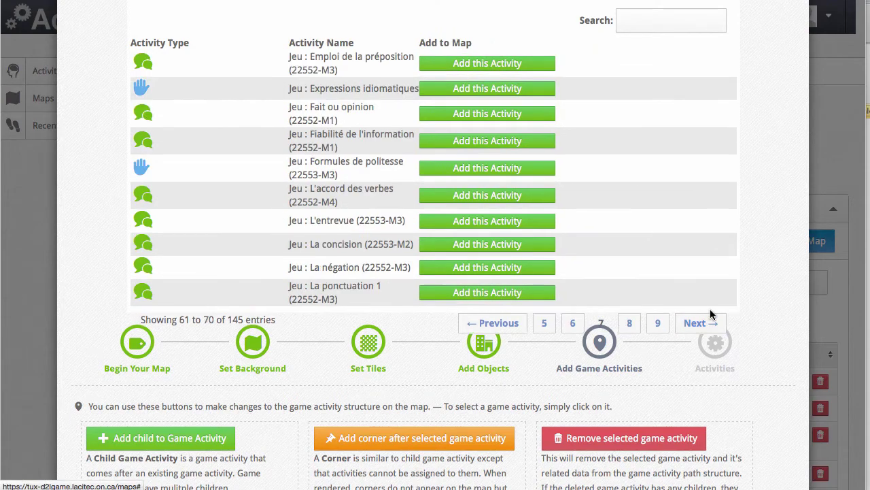
{"action": "left_click", "coordinate": [658, 325]}
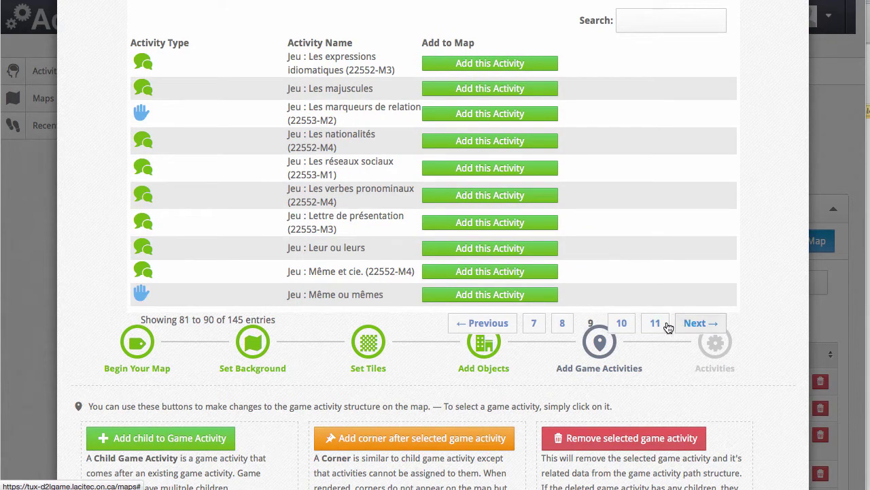
{"action": "left_click", "coordinate": [665, 325]}
{"action": "left_click", "coordinate": [664, 318]}
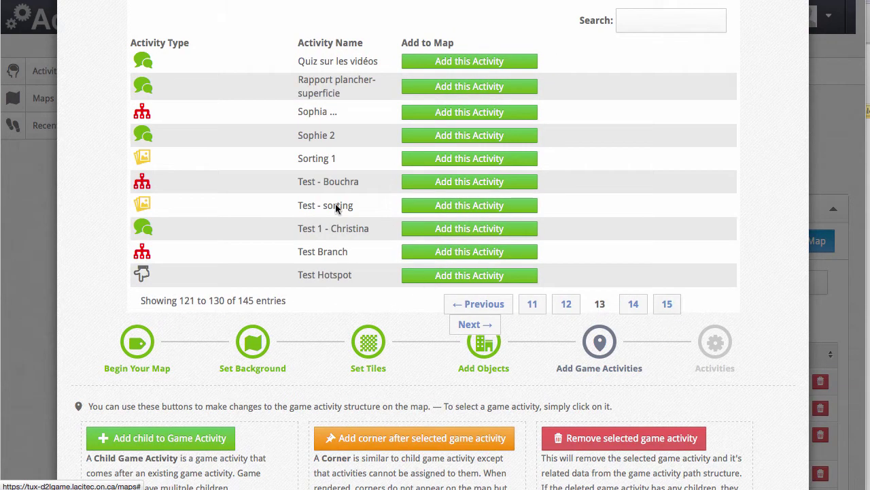
{"action": "left_click", "coordinate": [466, 230]}
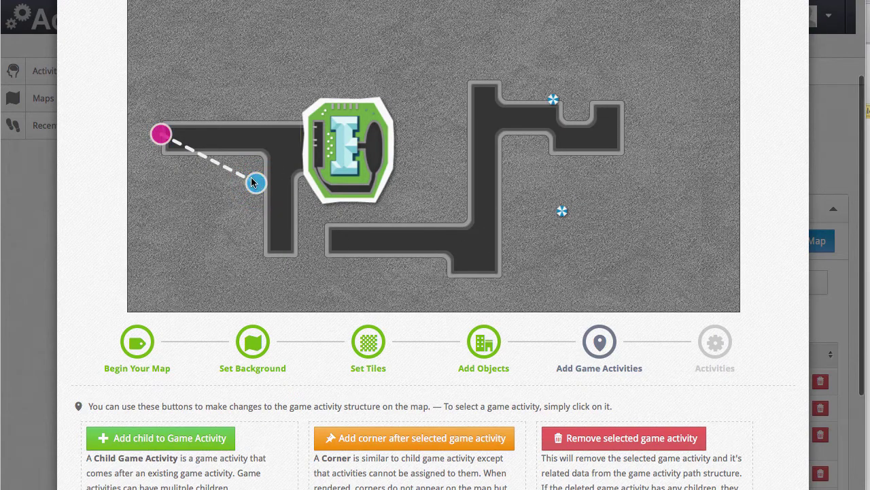
{"action": "left_click_drag", "start_coordinate": [260, 188], "coordinate": [219, 46]}
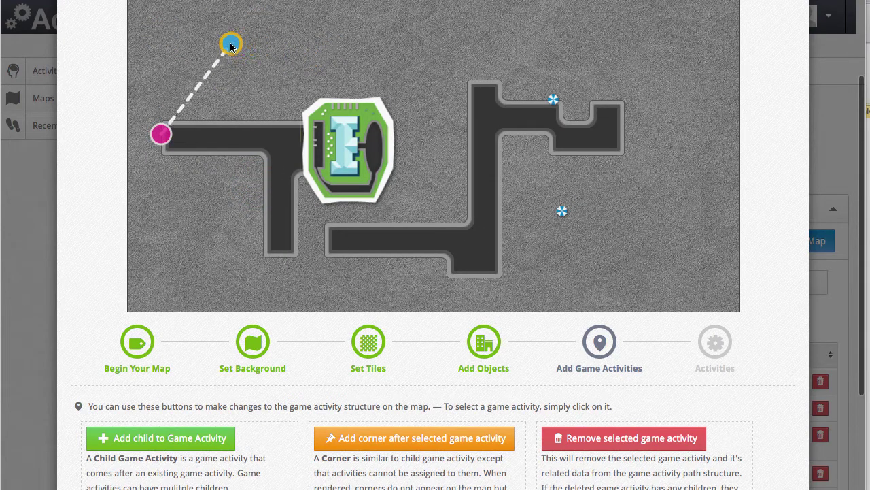
Step: Add three successive corners after the blue activity, routing the path rightward, down to the building's upper-left corner and across to its upper-right
{"action": "scroll", "coordinate": [376, 420], "scroll_direction": "down", "scroll_amount": 3}
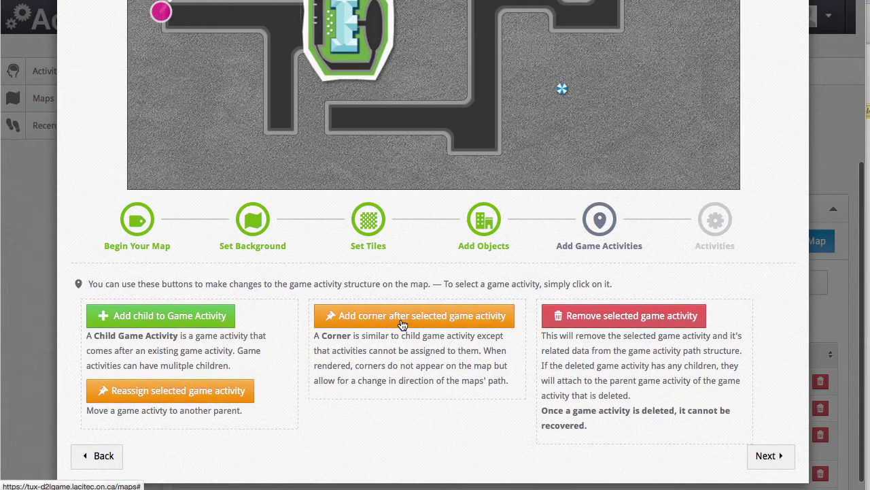
{"action": "scroll", "coordinate": [373, 421], "scroll_direction": "up", "scroll_amount": 2}
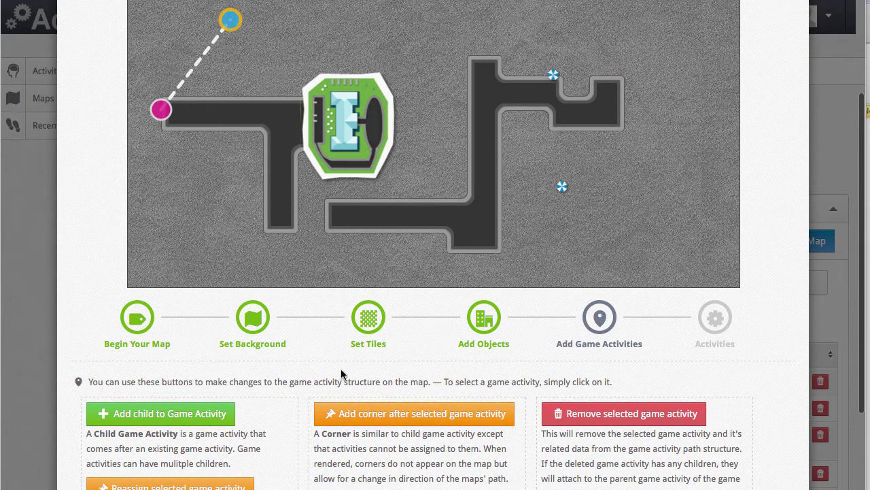
{"action": "left_click", "coordinate": [340, 412]}
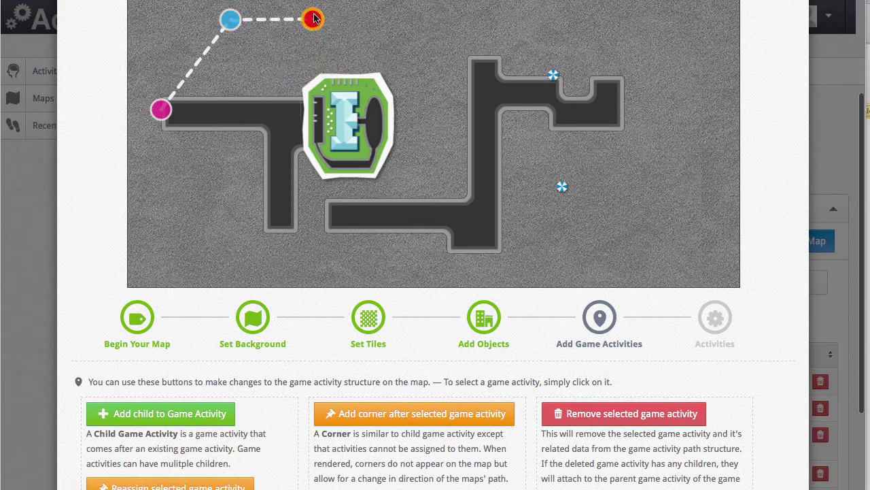
{"action": "left_click_drag", "start_coordinate": [314, 19], "coordinate": [316, 18]}
{"action": "left_click", "coordinate": [358, 414]}
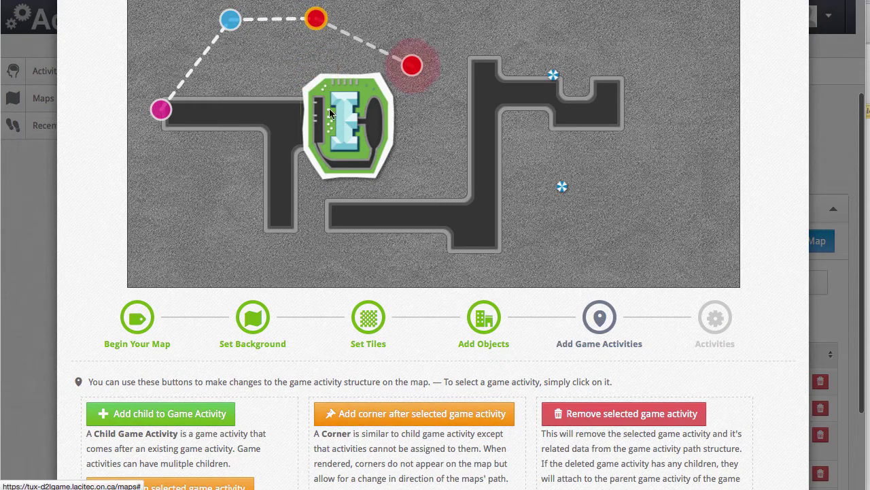
{"action": "left_click_drag", "start_coordinate": [411, 64], "coordinate": [317, 84]}
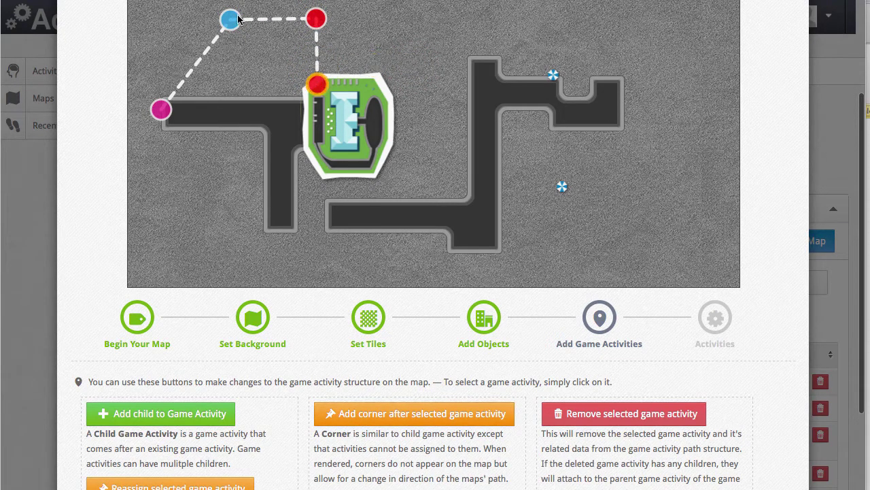
{"action": "left_click", "coordinate": [404, 425]}
{"action": "left_click_drag", "start_coordinate": [388, 130], "coordinate": [401, 82]}
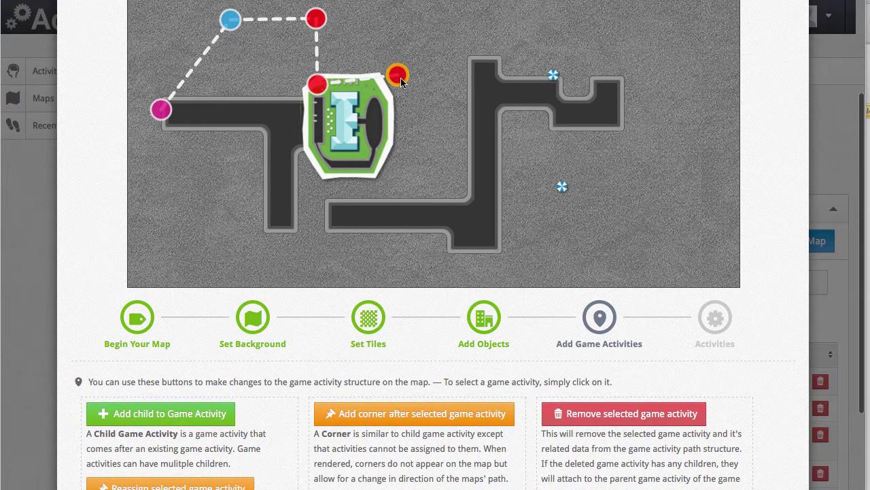
Step: Add the Test Branch activity as a child of the last corner and place it at the building's lower-right edge
{"action": "left_click", "coordinate": [184, 414]}
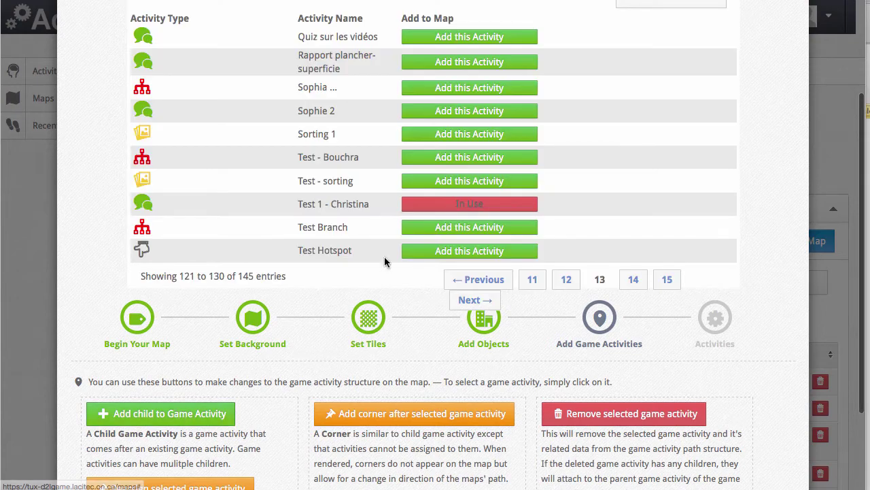
{"action": "left_click", "coordinate": [416, 227]}
{"action": "left_click_drag", "start_coordinate": [497, 121], "coordinate": [397, 151]}
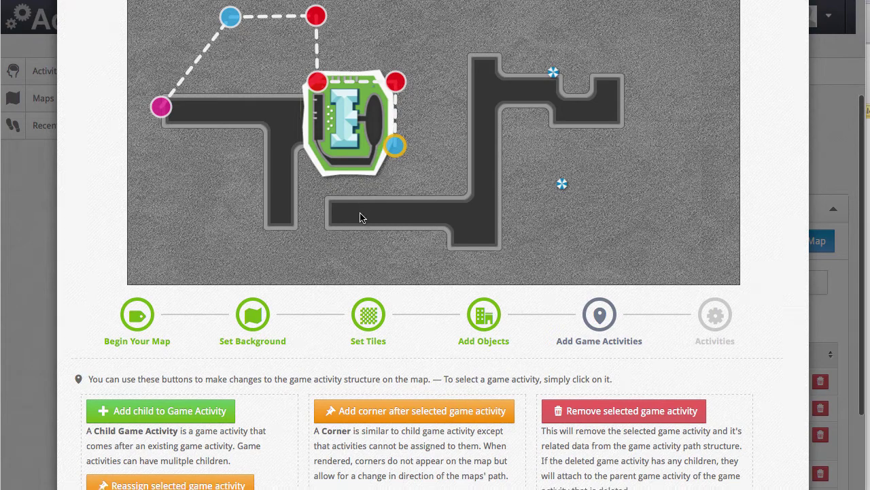
Step: Advance to the Activities stage and open the headline of the blue activity nearest the start marker for editing
{"action": "scroll", "coordinate": [360, 211], "scroll_direction": "down", "scroll_amount": 2}
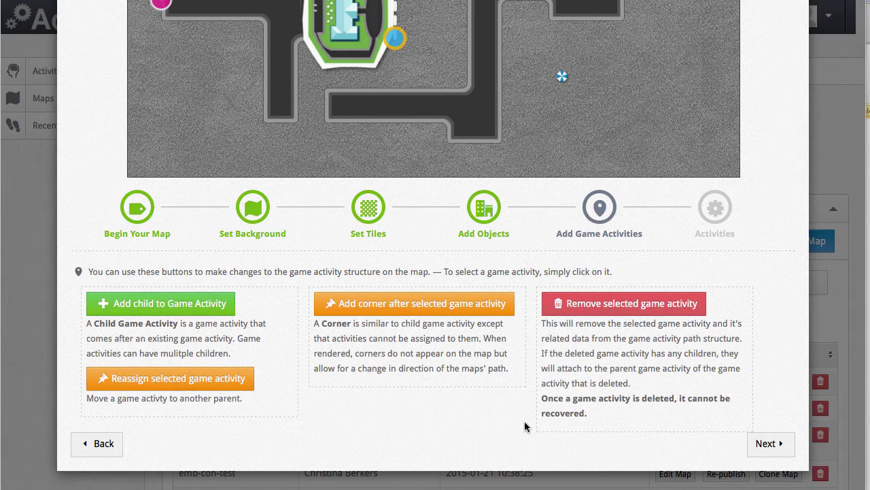
{"action": "left_click", "coordinate": [776, 450]}
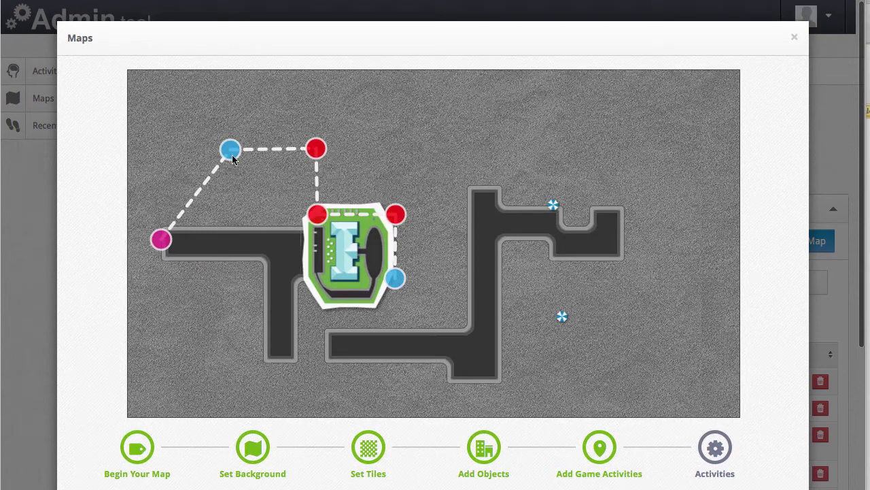
{"action": "left_click", "coordinate": [231, 150]}
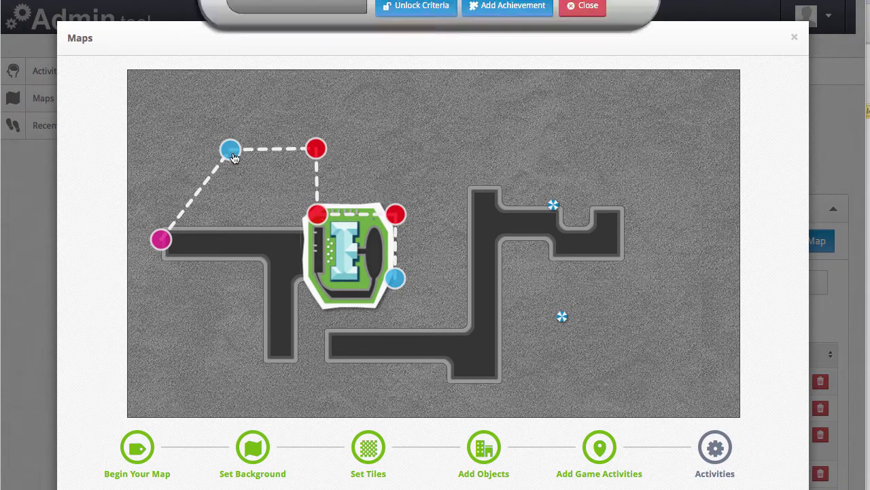
{"action": "left_click", "coordinate": [388, 157]}
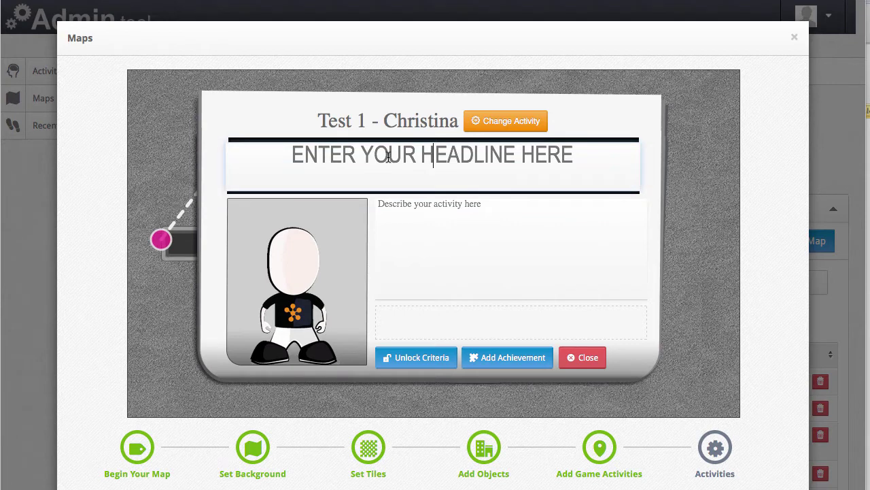
{"action": "type", "text": "BIEN"}
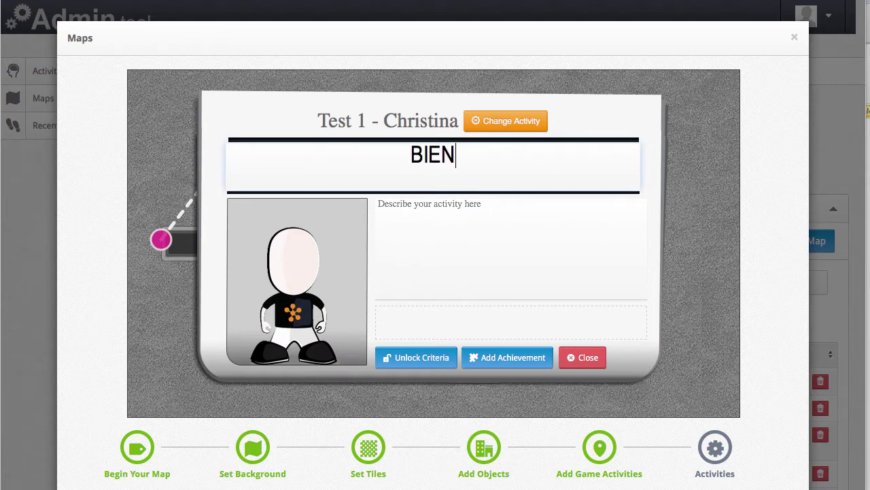
{"action": "key", "text": "BackSpace"}
{"action": "key", "text": "BackSpace"}
{"action": "key", "text": "BackSpace"}
{"action": "key", "text": "BackSpace"}
{"action": "key", "text": "BackSpace"}
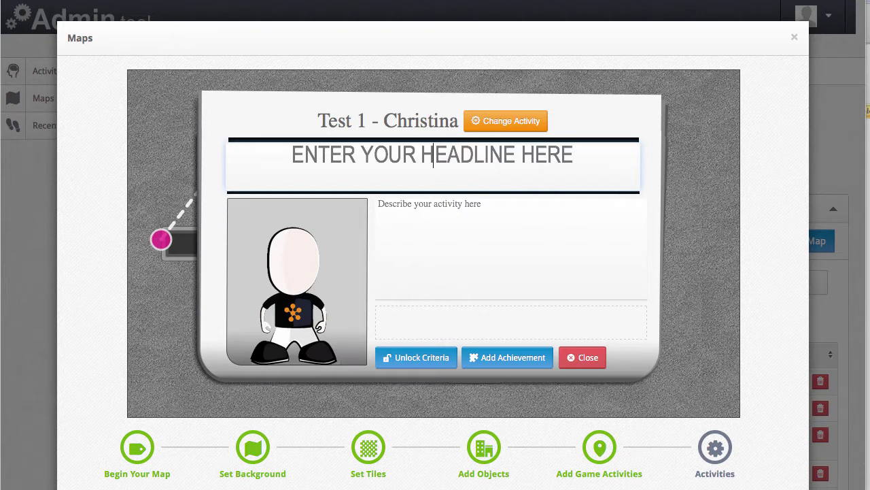
Step: Set the activity's headline to BONJOUR
{"action": "type", "text": "BONJOUR"}
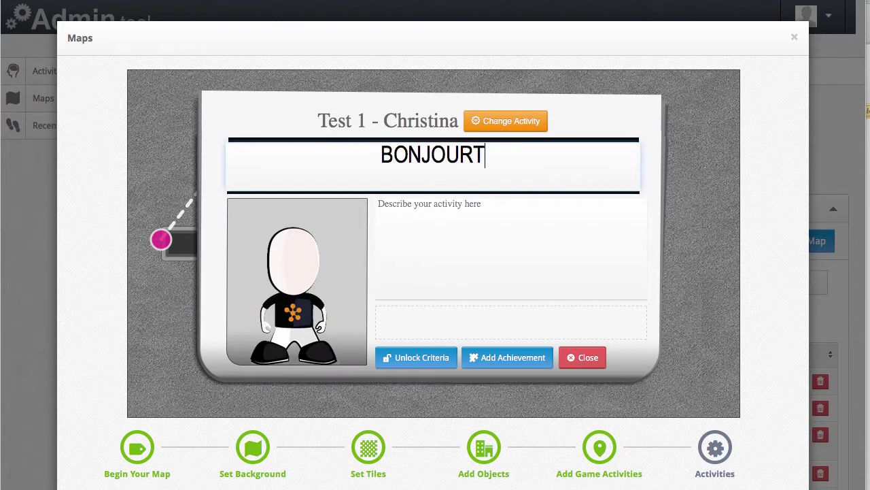
{"action": "left_click", "coordinate": [399, 206]}
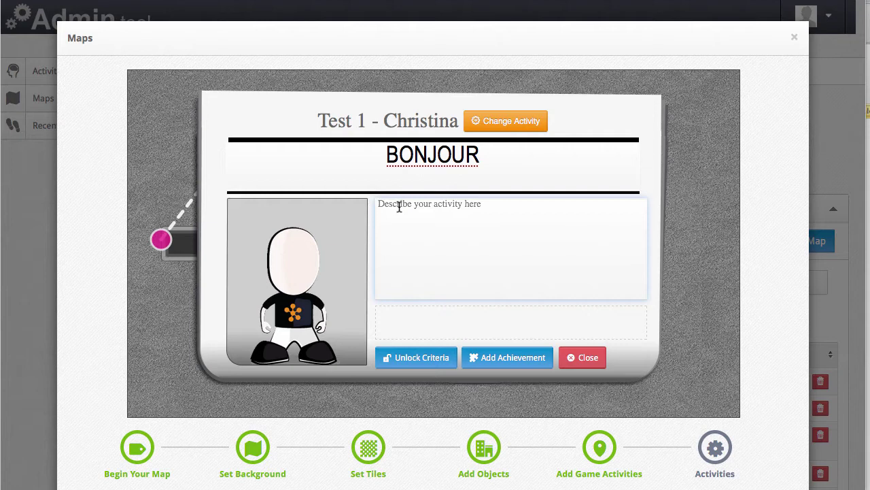
{"action": "left_click", "coordinate": [400, 207]}
Step: Open the activity character's avatar editor and give the face eyes with brown eyebrows and full orange-red lips
{"action": "left_click", "coordinate": [334, 308]}
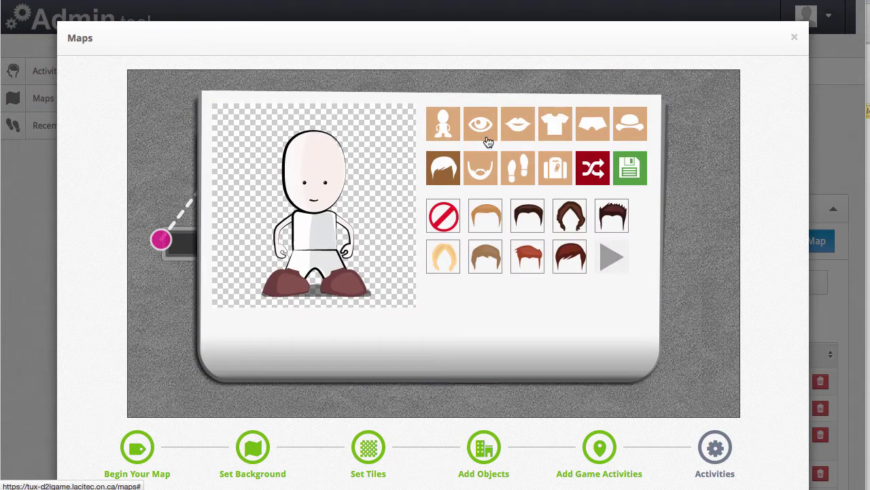
{"action": "left_click", "coordinate": [486, 136]}
{"action": "left_click", "coordinate": [488, 214]}
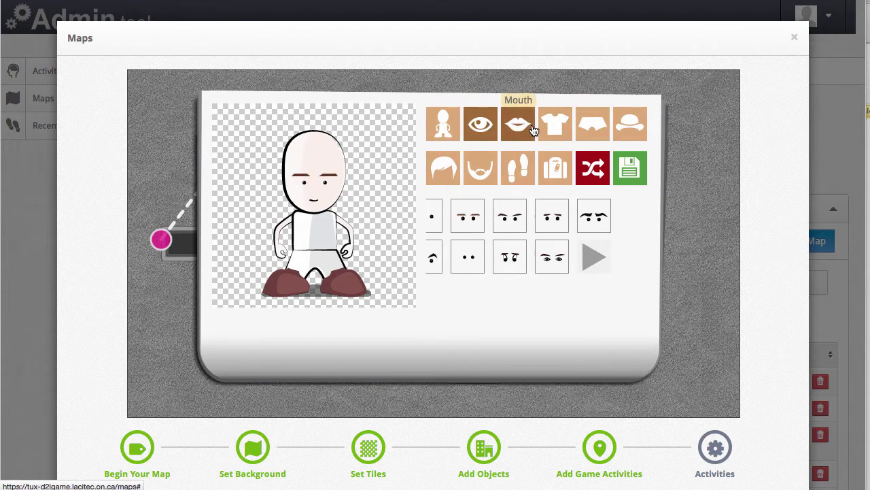
{"action": "left_click", "coordinate": [533, 129]}
{"action": "left_click", "coordinate": [523, 267]}
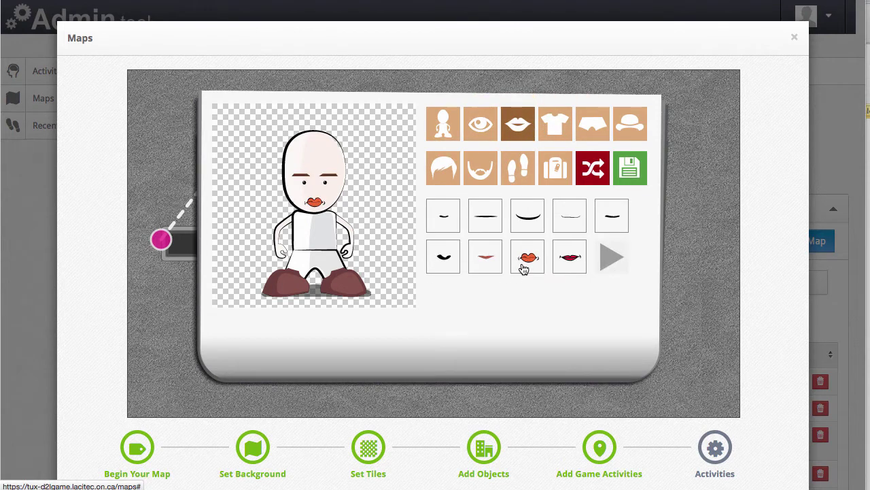
Step: Dress the character in the red firefighter jacket with yellow stripes and dark teal trousers
{"action": "left_click", "coordinate": [556, 129]}
{"action": "left_click", "coordinate": [530, 262]}
{"action": "left_click", "coordinate": [592, 130]}
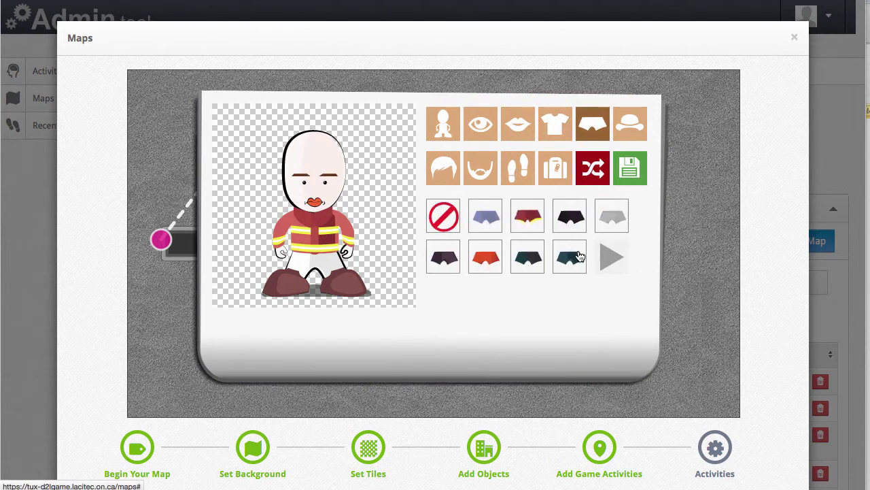
{"action": "left_click", "coordinate": [574, 257]}
Step: Give the character short light-brown hair and save the activity's avatar
{"action": "left_click", "coordinate": [454, 178]}
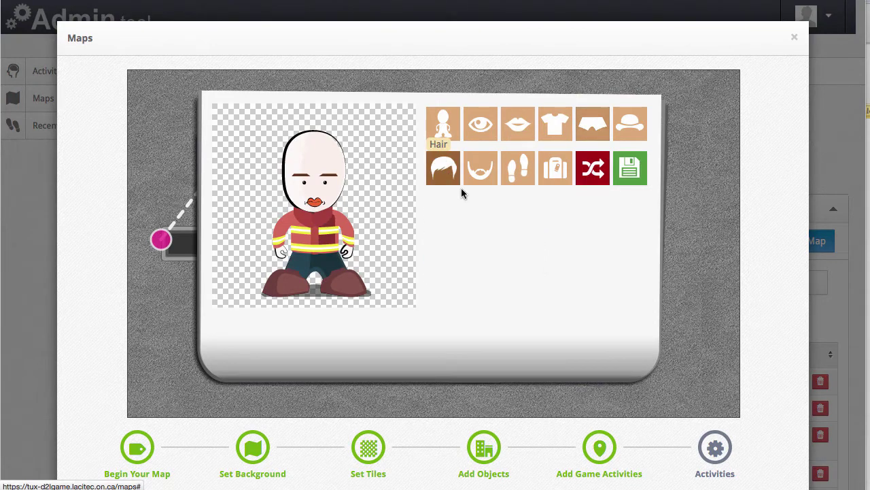
{"action": "left_click", "coordinate": [484, 212]}
{"action": "left_click", "coordinate": [632, 170]}
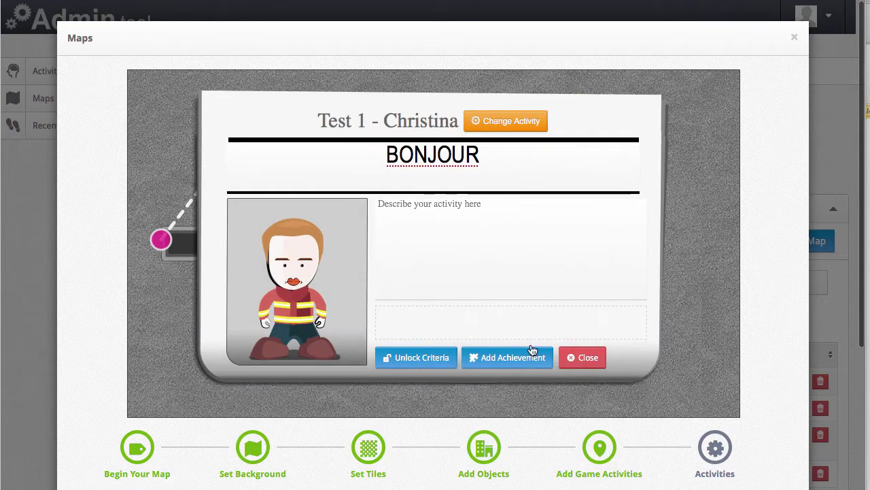
Step: Review the activity's unlock criteria options and leave them without saving
{"action": "left_click", "coordinate": [419, 359]}
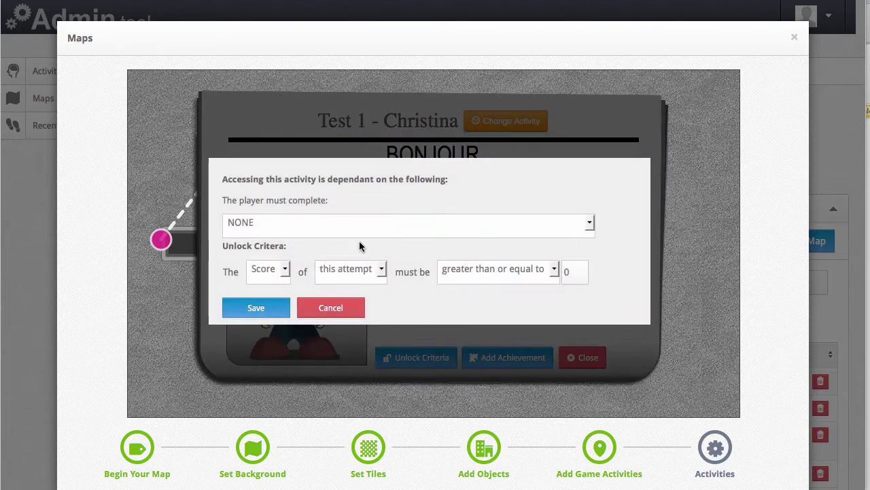
{"action": "left_click", "coordinate": [330, 307]}
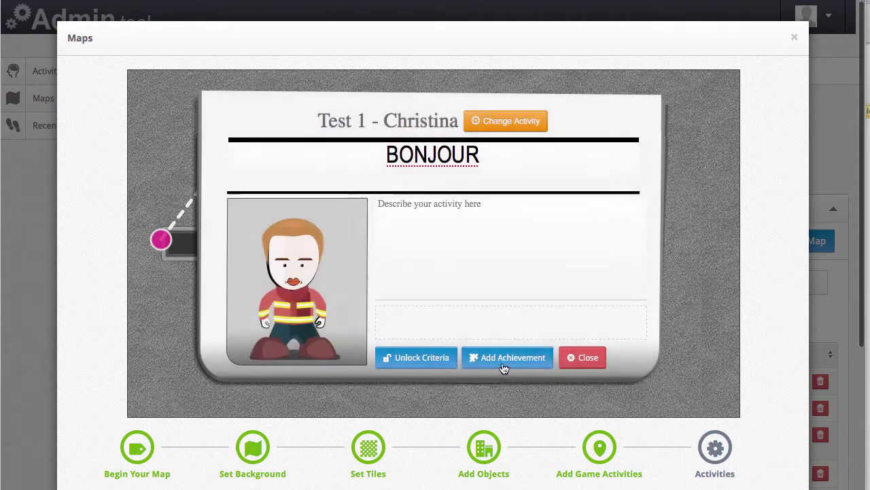
Step: Add an achievement to the activity, try a black cat trophy with blue bubbles, and randomize the trophy's design
{"action": "left_click", "coordinate": [504, 358]}
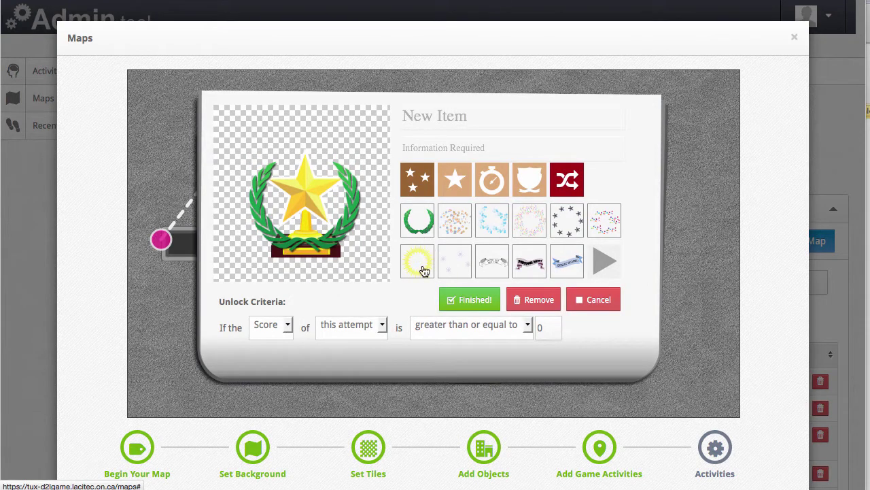
{"action": "left_click", "coordinate": [433, 232]}
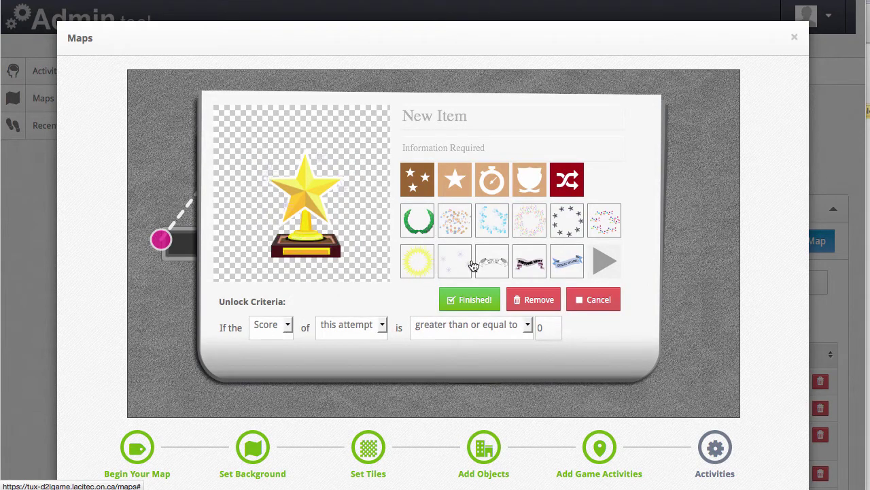
{"action": "left_click", "coordinate": [500, 221]}
{"action": "left_click", "coordinate": [498, 191]}
{"action": "left_click", "coordinate": [533, 260]}
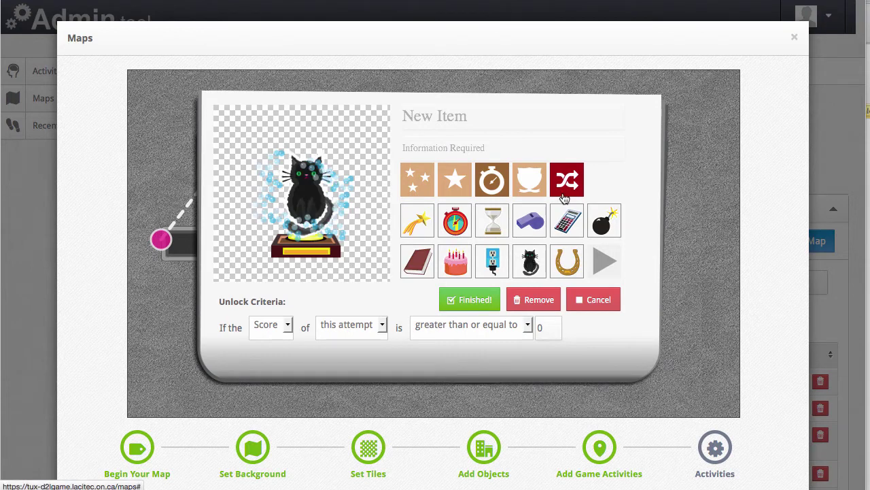
{"action": "left_click", "coordinate": [573, 182]}
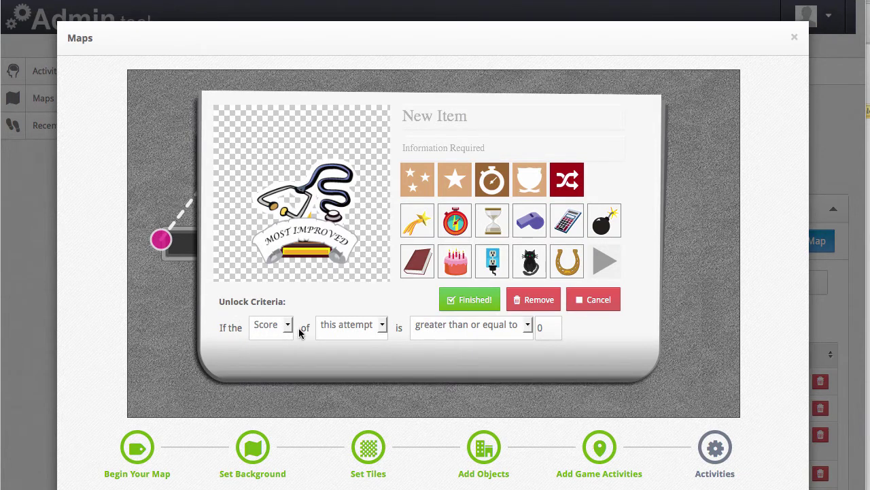
Step: Require a score of at least 8 on this attempt to unlock the achievement, finish it, and close the activity
{"action": "left_click", "coordinate": [552, 330]}
{"action": "type", "text": "8"}
{"action": "left_click", "coordinate": [460, 302]}
{"action": "left_click", "coordinate": [584, 355]}
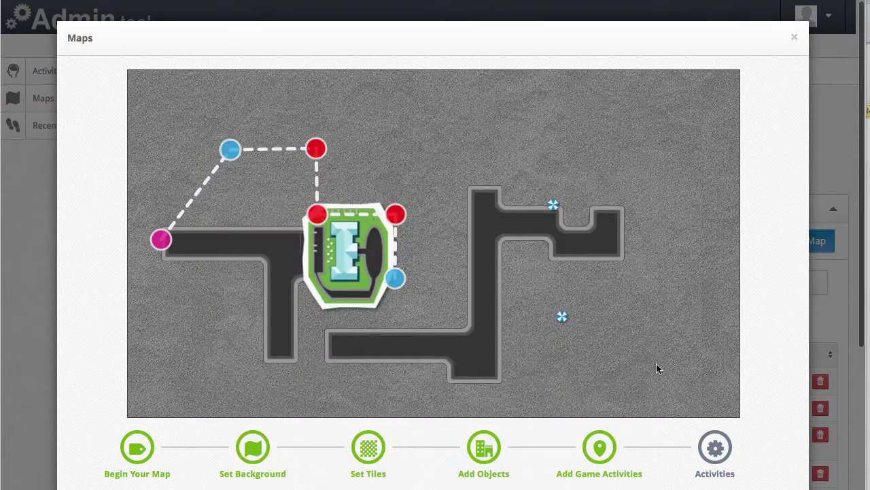
Step: Look at the Test Branch activity at the lower blue node of the path and close it
{"action": "scroll", "coordinate": [656, 368], "scroll_direction": "down", "scroll_amount": 1}
{"action": "left_click", "coordinate": [395, 204]}
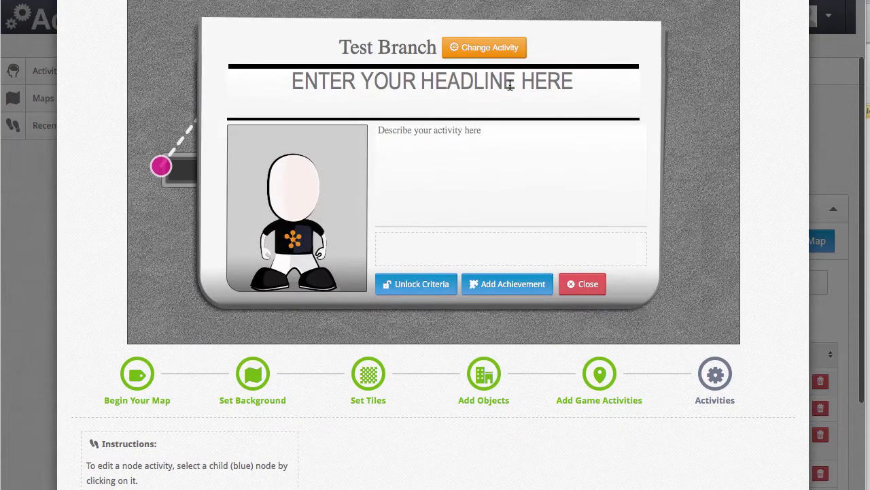
{"action": "left_click", "coordinate": [584, 287]}
Step: Save the finished map and close the map editor
{"action": "scroll", "coordinate": [679, 408], "scroll_direction": "down", "scroll_amount": 1}
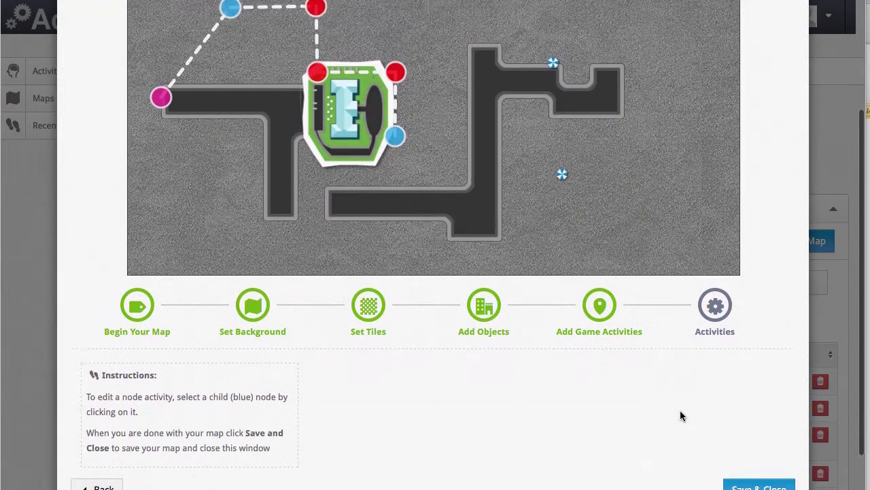
{"action": "scroll", "coordinate": [680, 410], "scroll_direction": "up", "scroll_amount": 1}
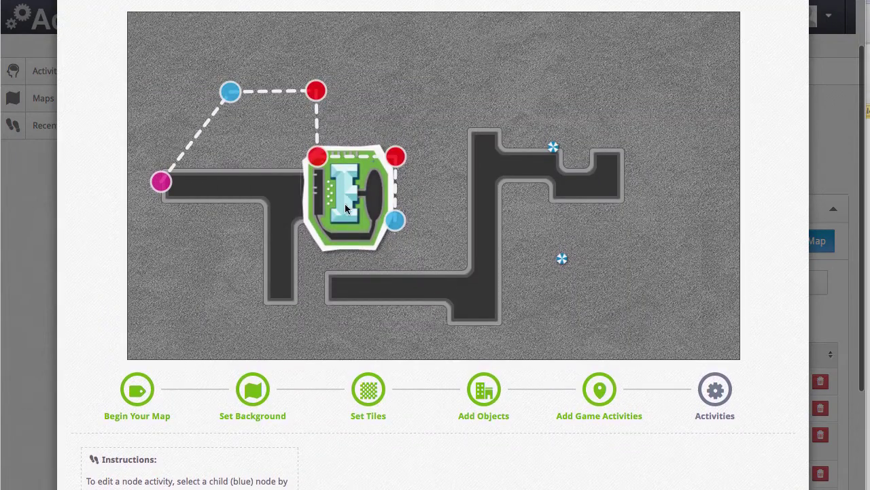
{"action": "scroll", "coordinate": [558, 283], "scroll_direction": "down", "scroll_amount": 1}
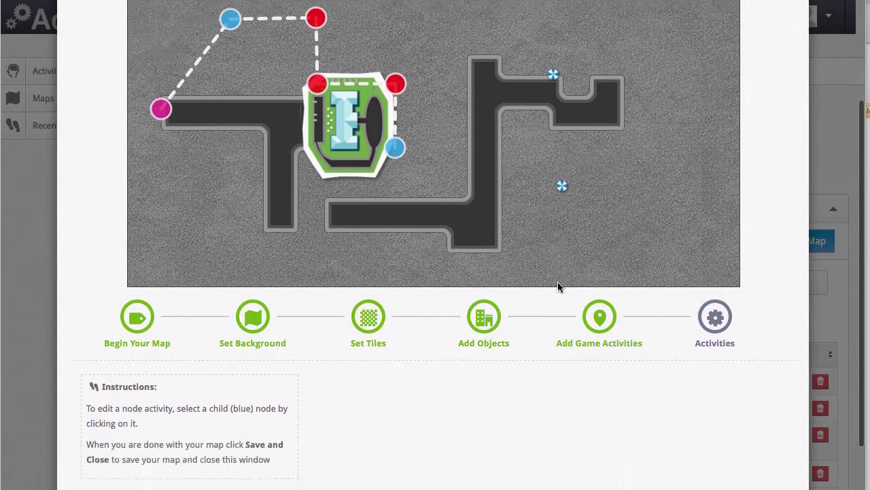
{"action": "scroll", "coordinate": [590, 359], "scroll_direction": "down", "scroll_amount": 1}
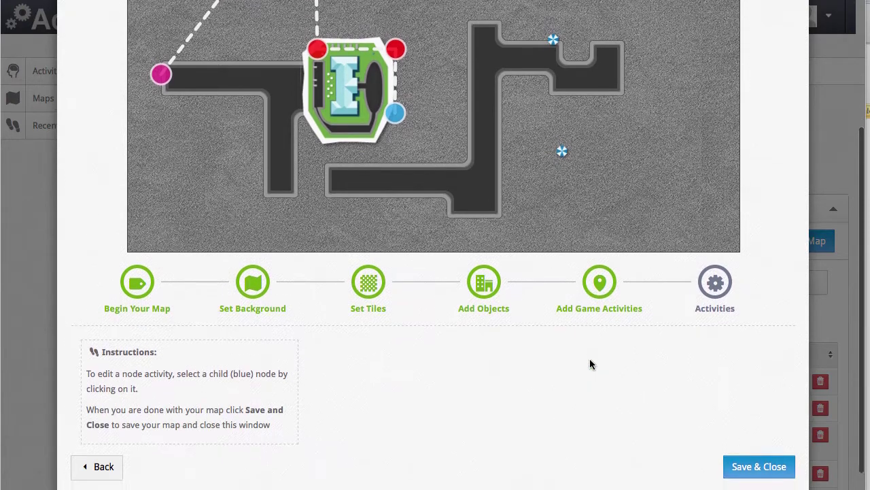
{"action": "scroll", "coordinate": [608, 401], "scroll_direction": "down", "scroll_amount": 1}
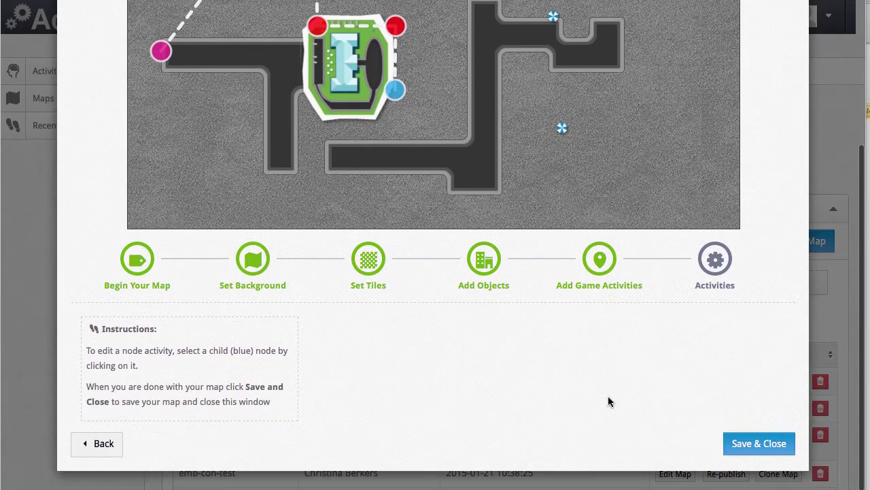
{"action": "left_click", "coordinate": [771, 446]}
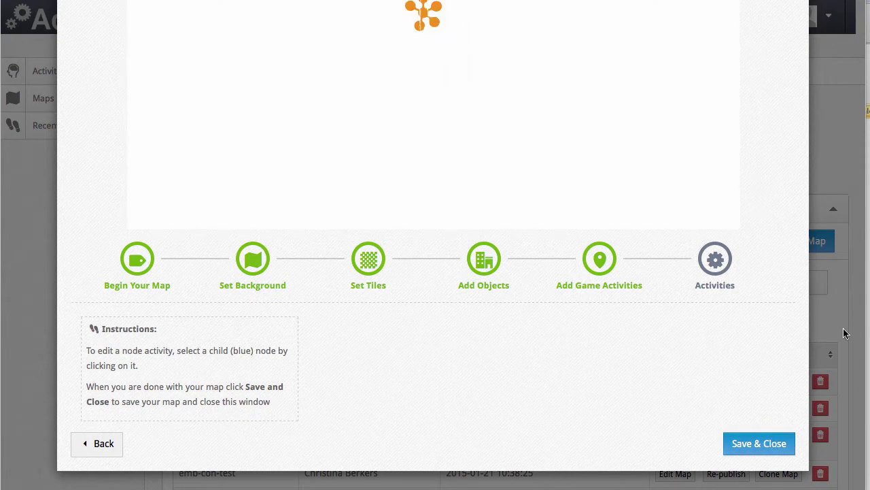
Step: Start publishing the newest map in the list and choose the course DEV - FCEL - Cours test - carte de jeu
{"action": "scroll", "coordinate": [578, 302], "scroll_direction": "down", "scroll_amount": 1}
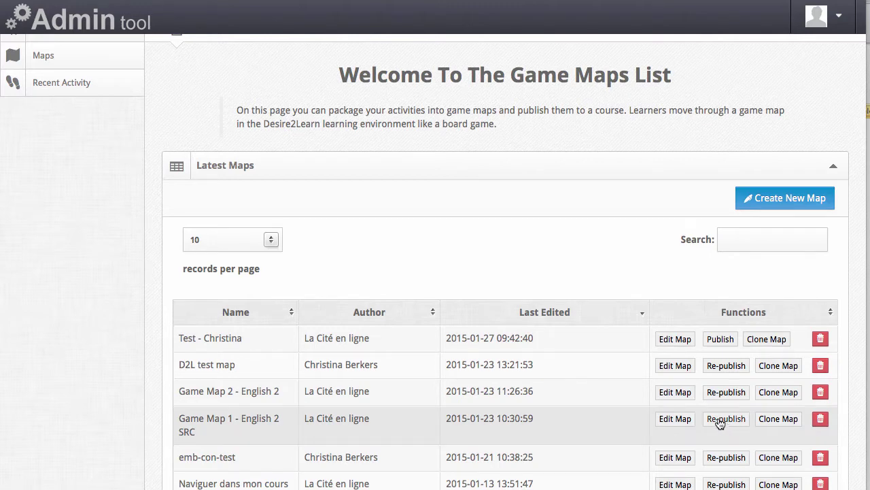
{"action": "left_click", "coordinate": [723, 340]}
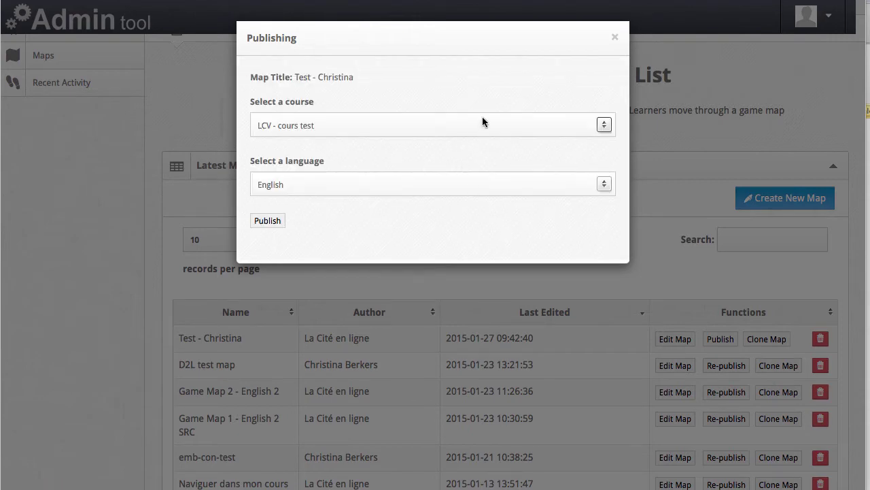
{"action": "left_click", "coordinate": [492, 129]}
{"action": "scroll", "coordinate": [453, 285], "scroll_direction": "down", "scroll_amount": 15}
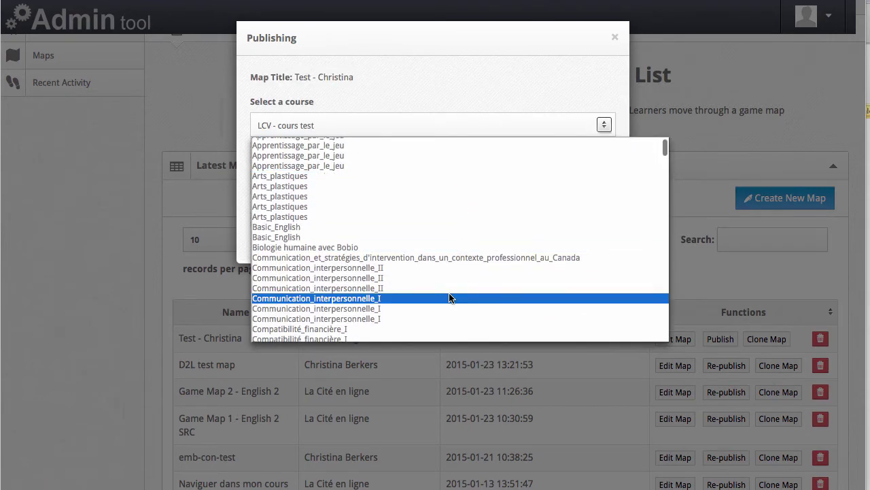
{"action": "scroll", "coordinate": [449, 297], "scroll_direction": "down", "scroll_amount": 10}
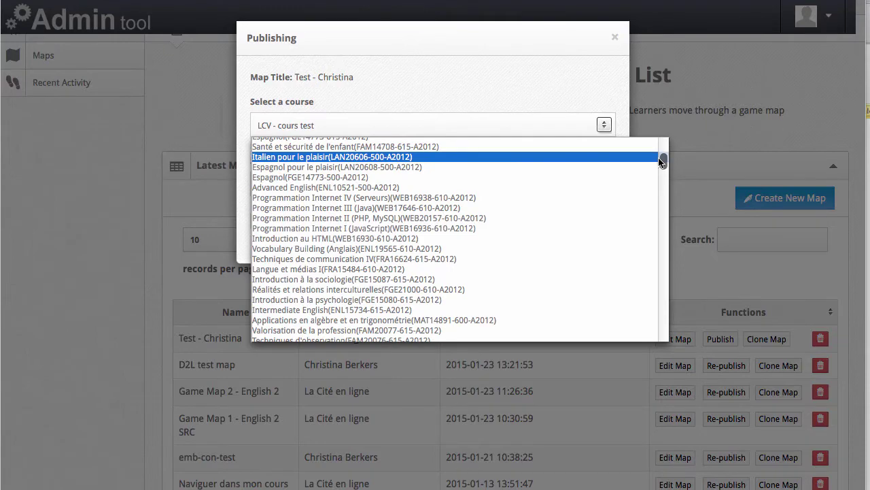
{"action": "left_click_drag", "start_coordinate": [663, 162], "coordinate": [661, 351]}
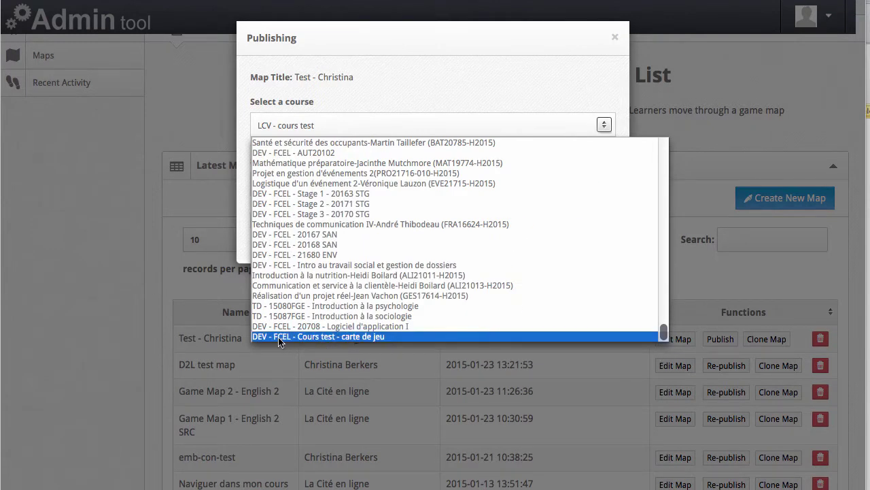
{"action": "left_click", "coordinate": [369, 337]}
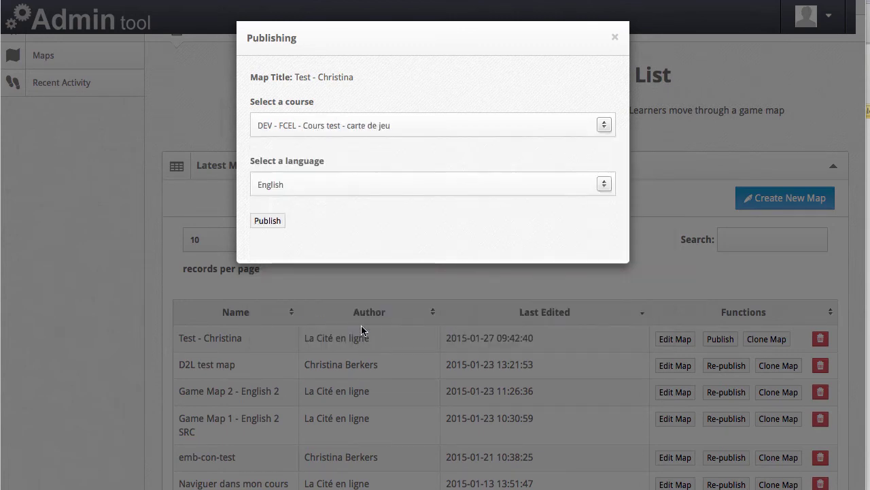
Step: Set the publishing language to French and publish the map to the chosen course
{"action": "left_click", "coordinate": [374, 190]}
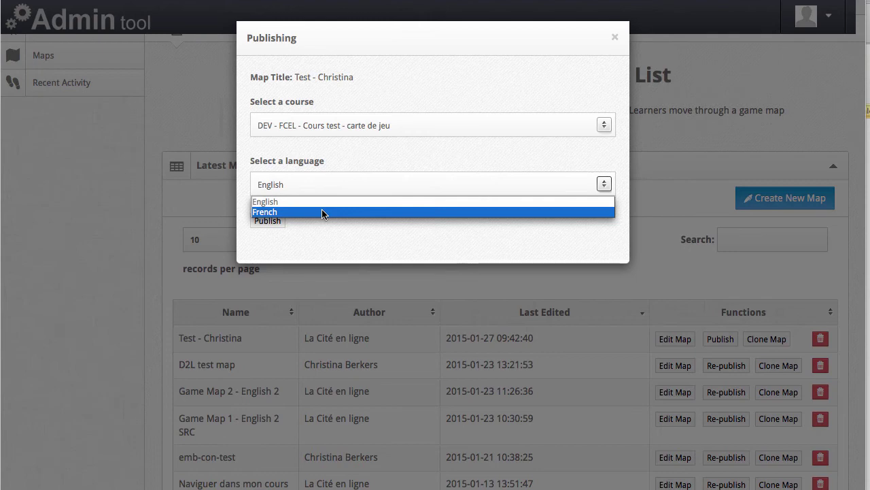
{"action": "left_click", "coordinate": [323, 212]}
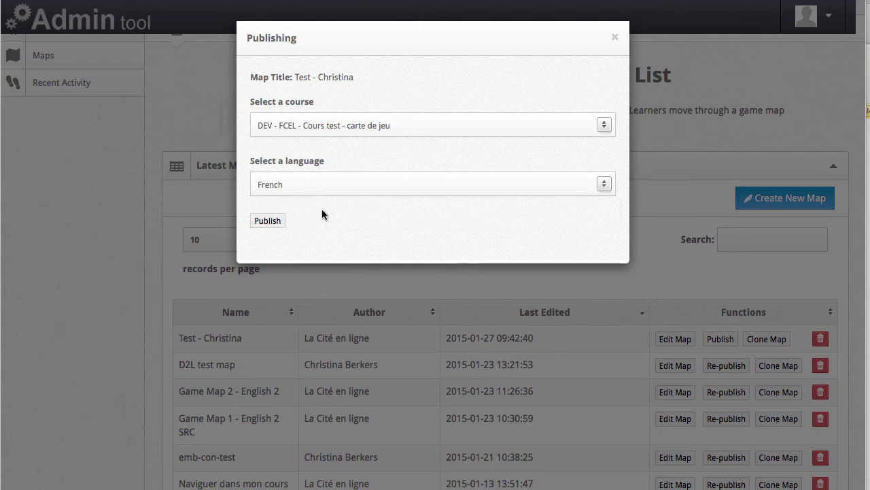
{"action": "left_click", "coordinate": [270, 221]}
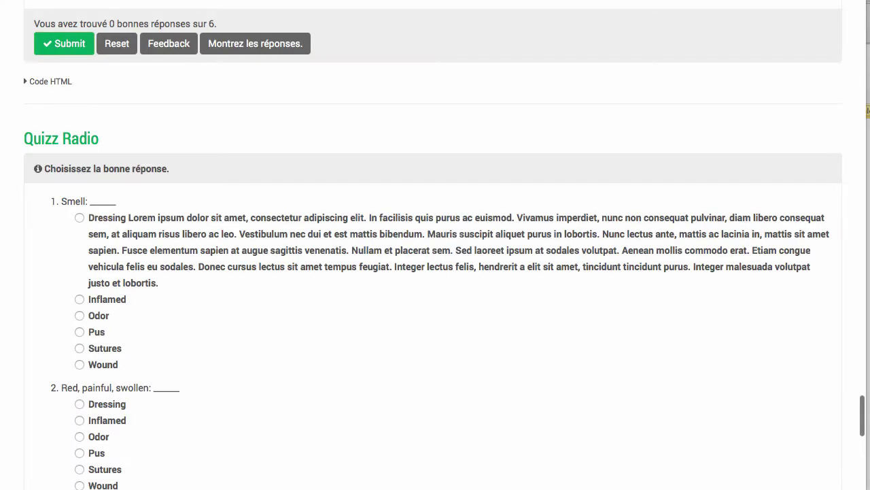
Step: Switch to eCité, sign in with the account username and password, and open the course DEV - FCEL - Cours test - carte de jeu
{"action": "key", "text": "Return"}
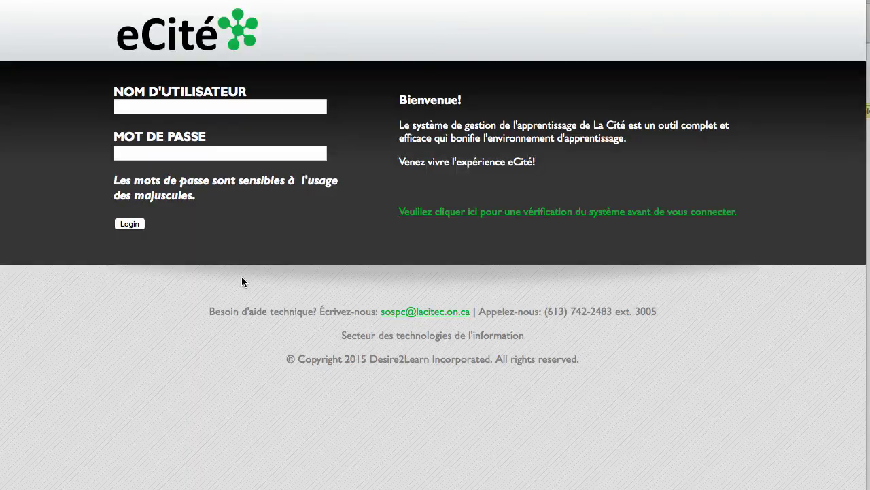
{"action": "left_click", "coordinate": [230, 109]}
{"action": "type", "text": "cfcl"}
{"action": "key", "text": "Down"}
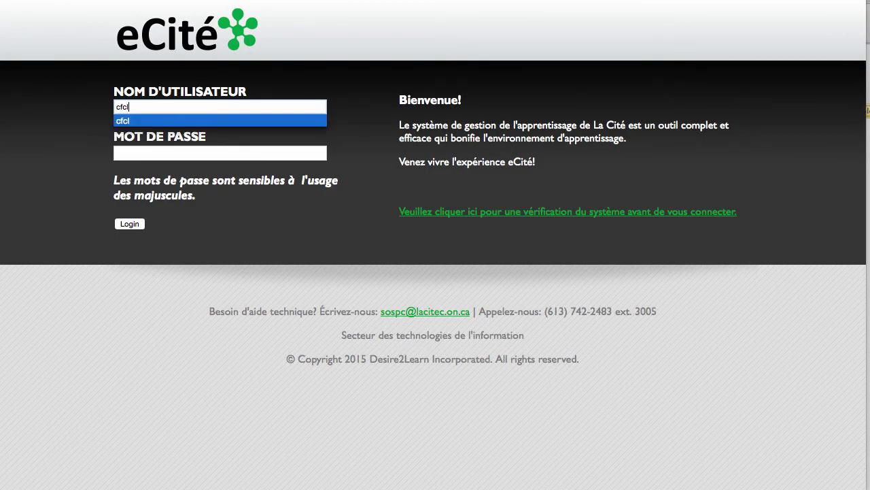
{"action": "key", "text": "Return"}
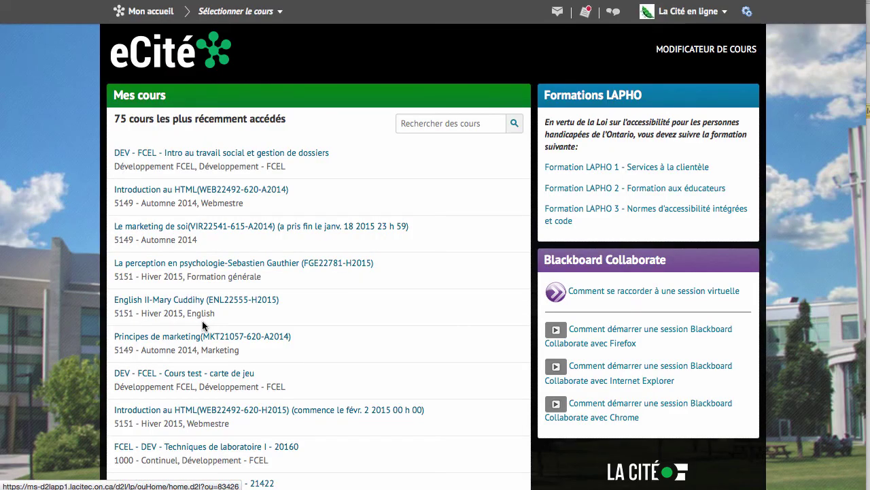
{"action": "left_click", "coordinate": [225, 373]}
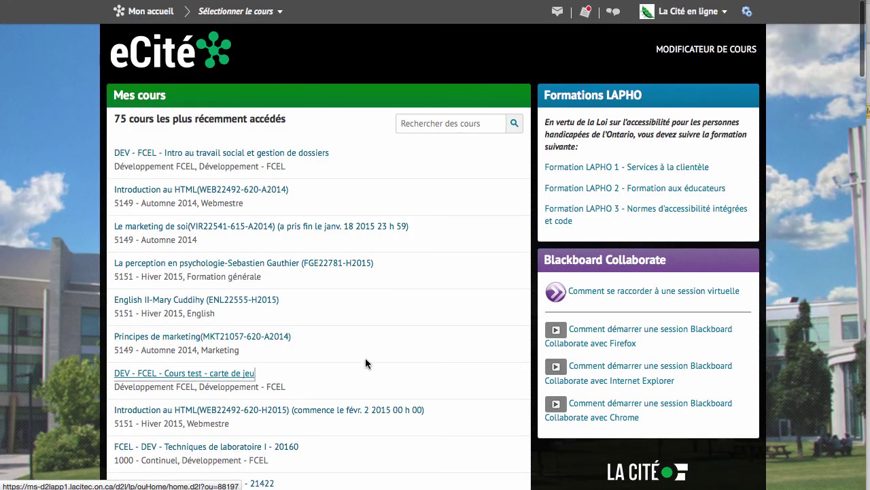